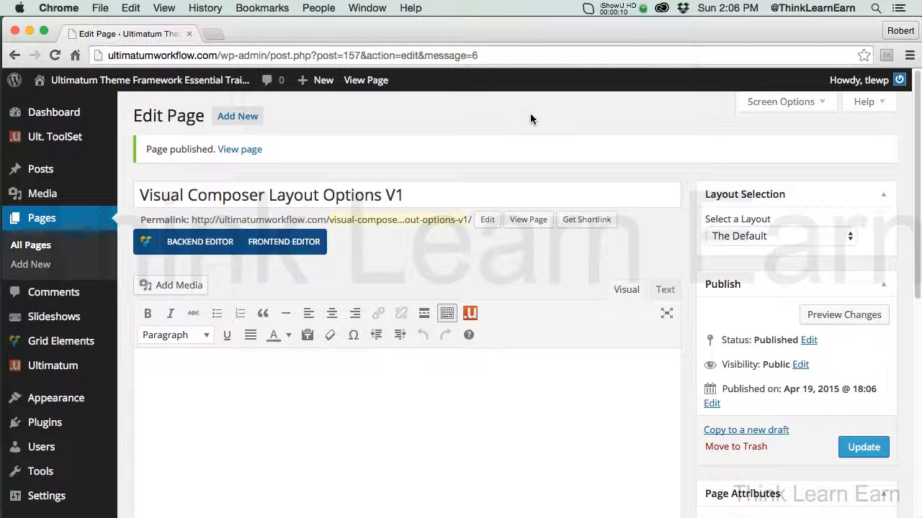
Assign the VC-Basic layout to the page, update it, and switch to the Visual Composer backend editor
click(783, 238)
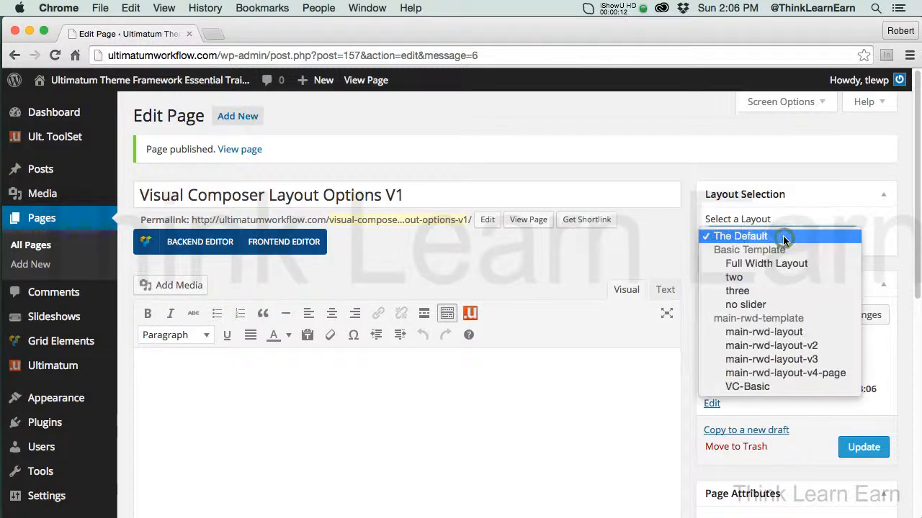
click(749, 387)
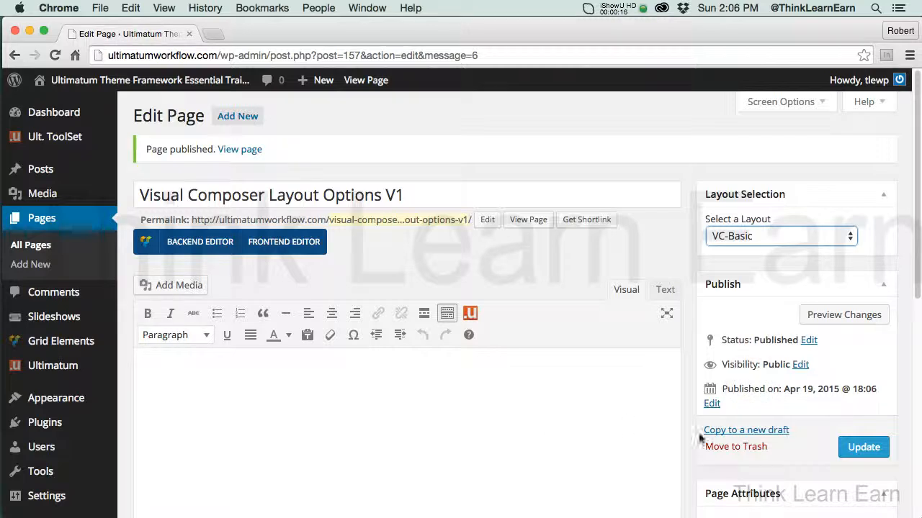
click(864, 448)
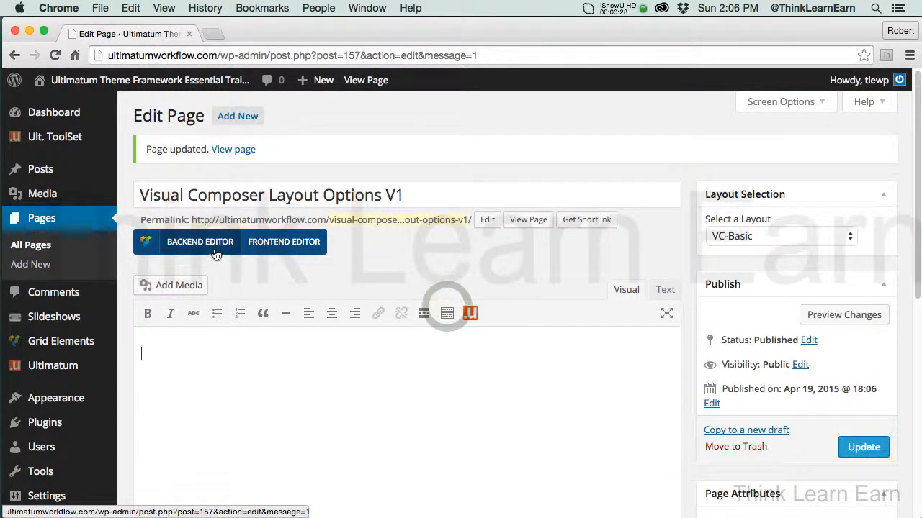
click(215, 249)
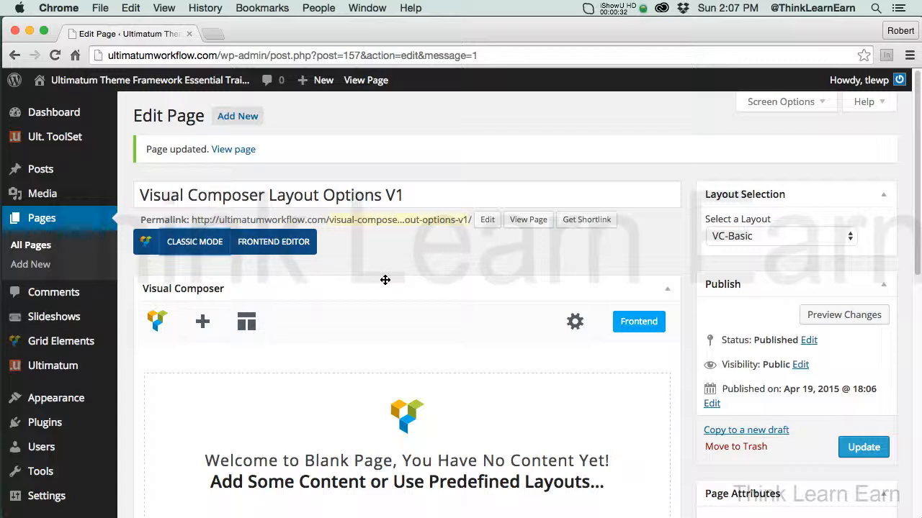
Browse Visual Composer's default templates and the list of elements that can be added to the page
click(249, 326)
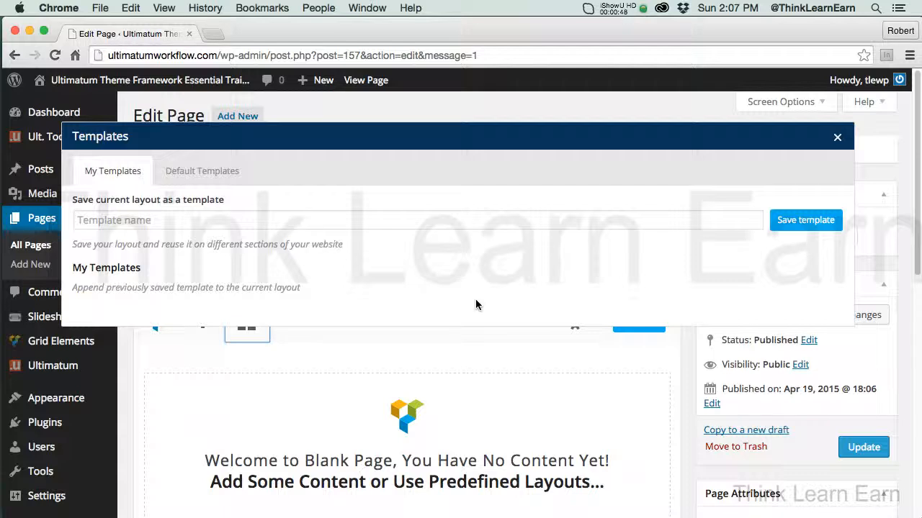
click(220, 178)
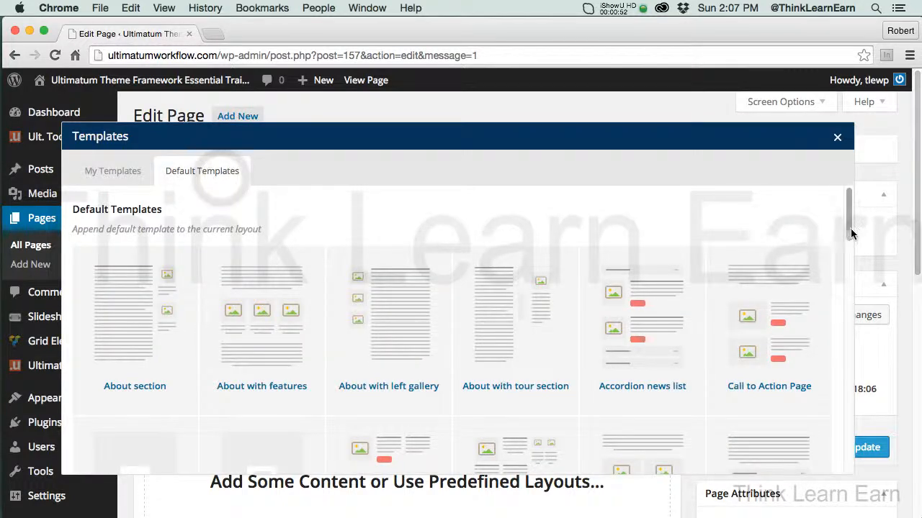
drag(849, 229, 857, 166)
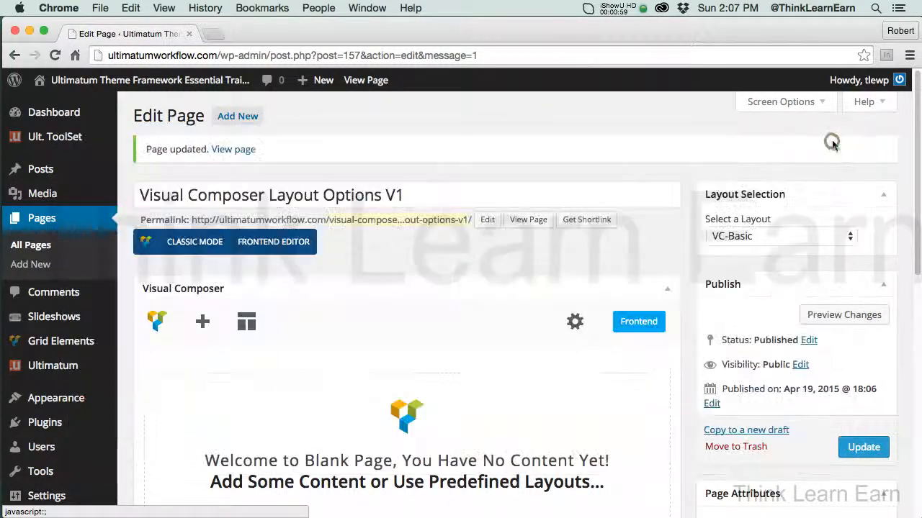
click(836, 140)
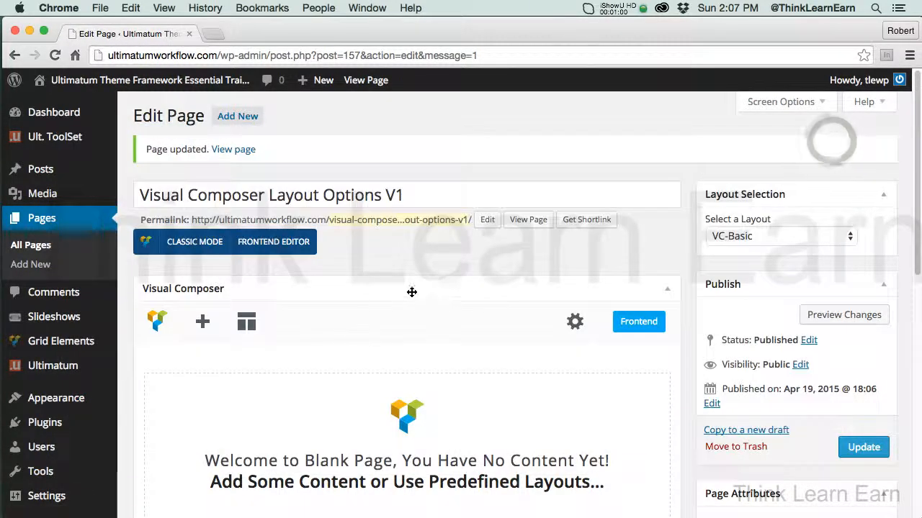
click(204, 325)
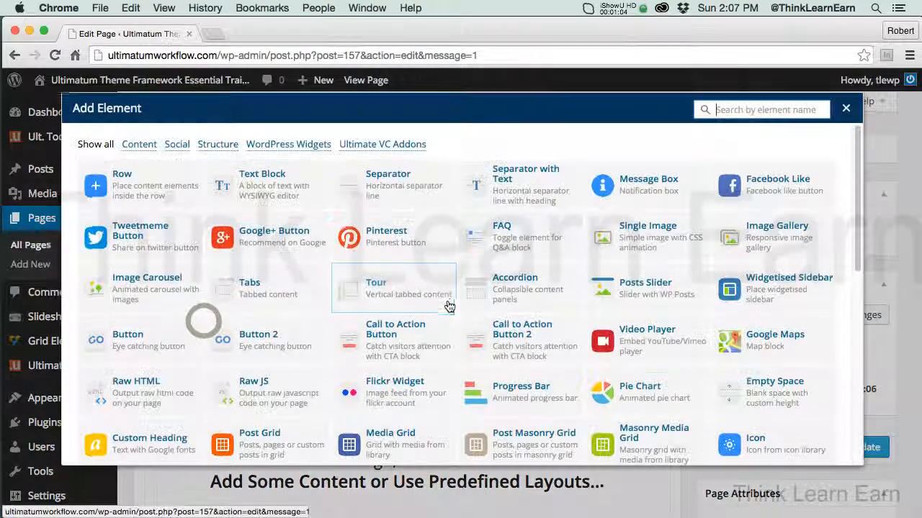
drag(857, 222, 857, 184)
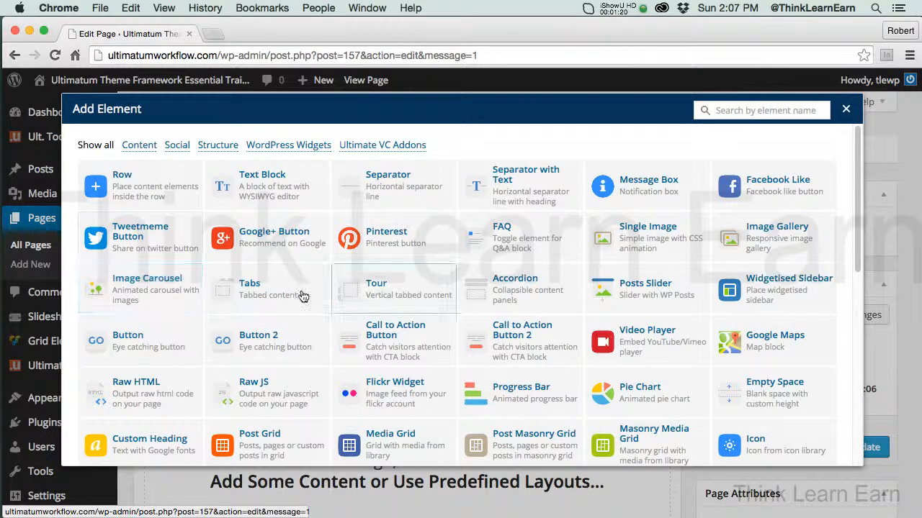
click(844, 110)
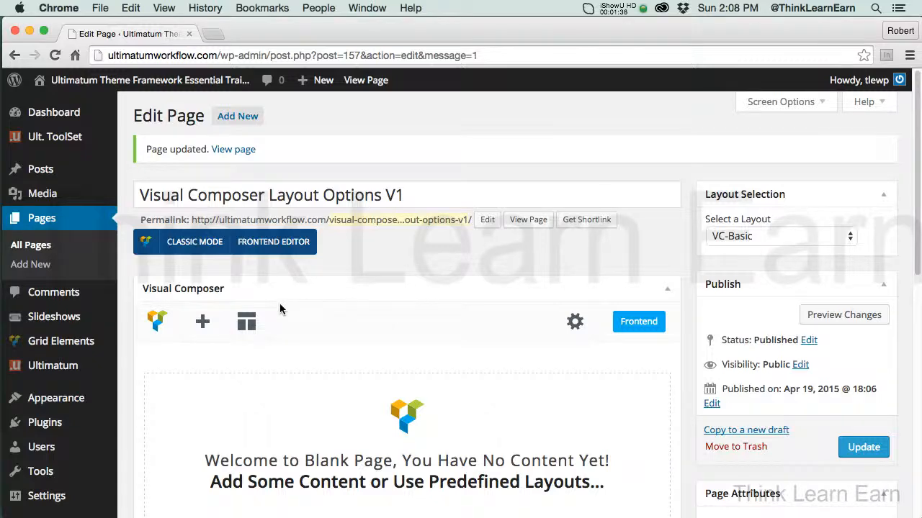
click(202, 322)
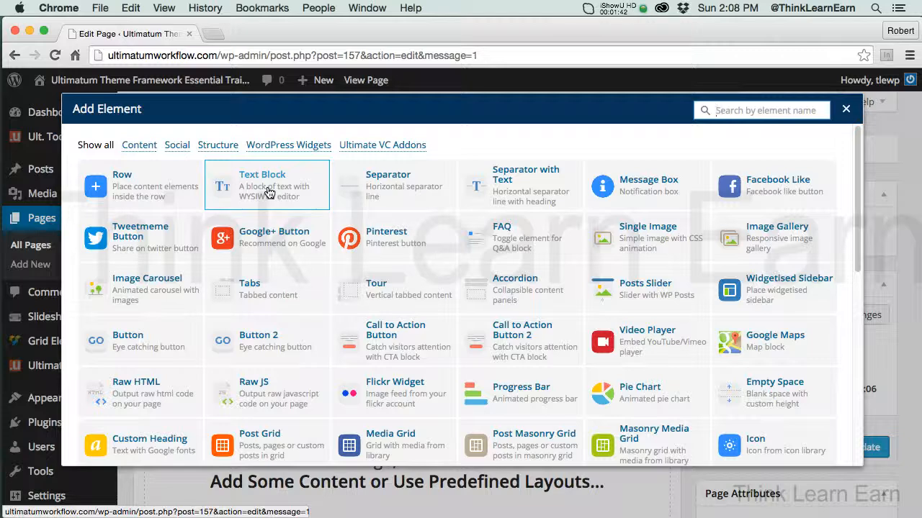
click(845, 108)
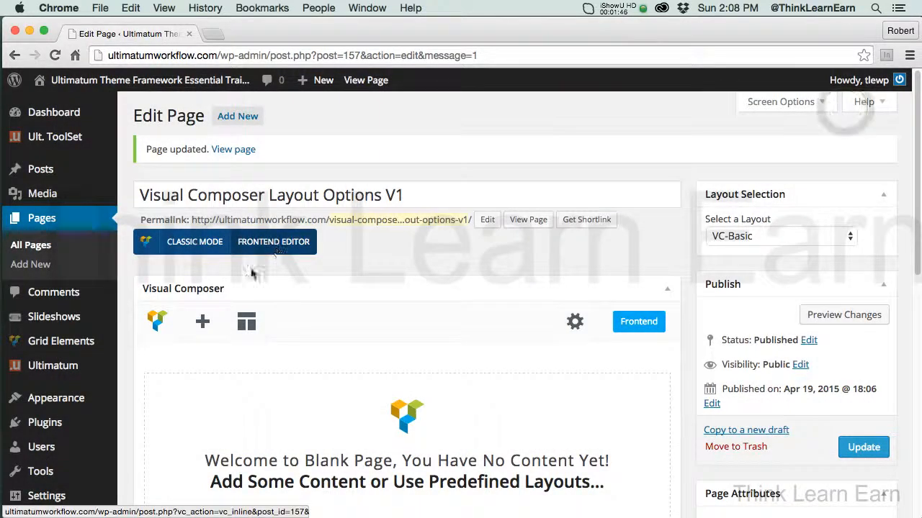
Append the "Accordion news list" default template to the blank page layout and update the page
click(246, 322)
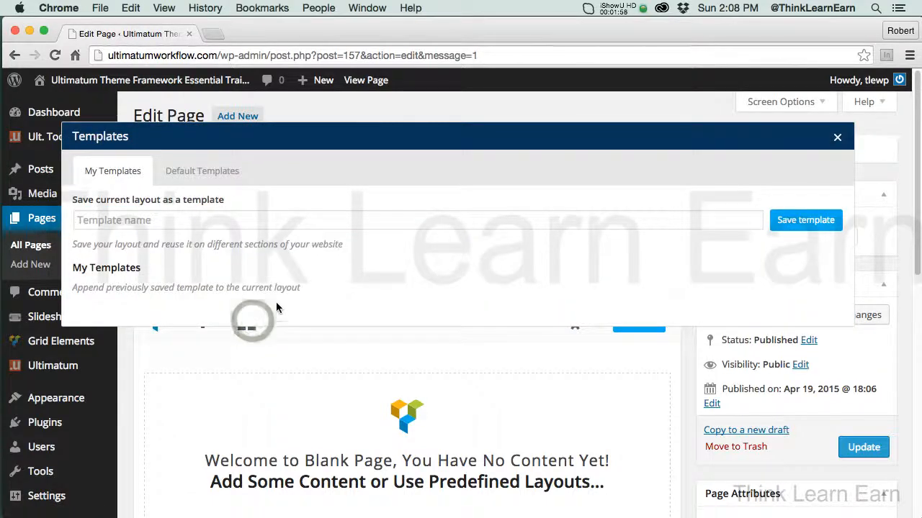
click(211, 175)
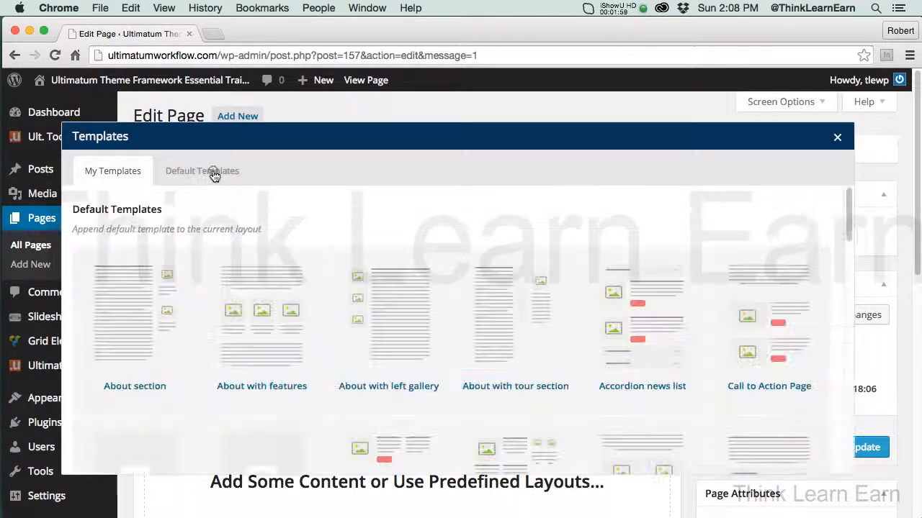
click(849, 237)
drag(849, 237, 839, 485)
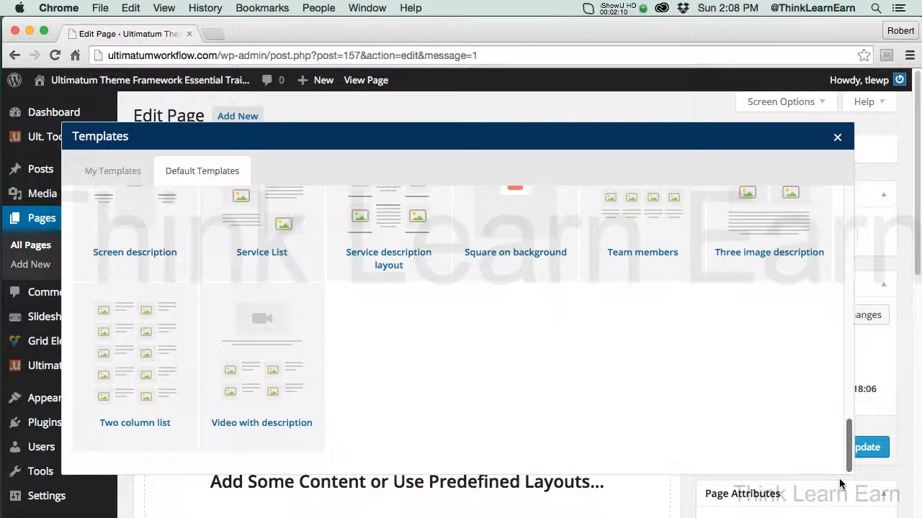
drag(839, 483, 847, 443)
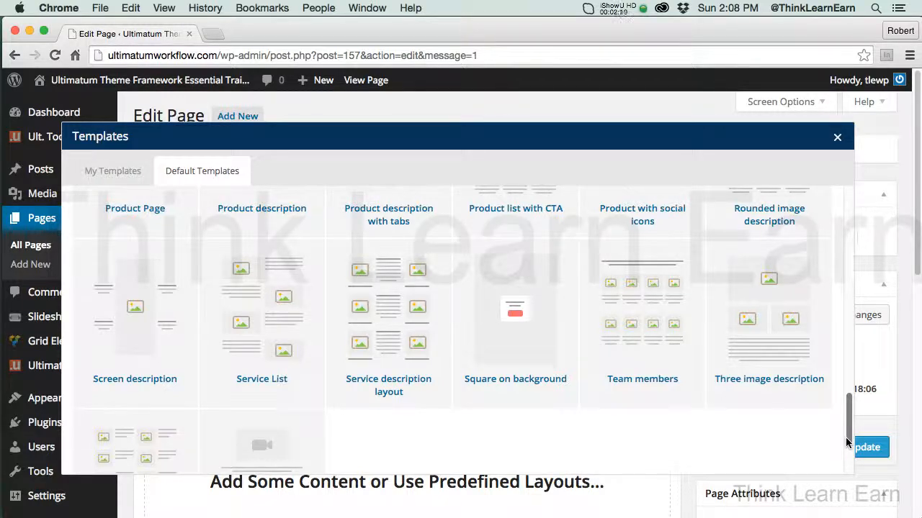
drag(848, 443, 839, 239)
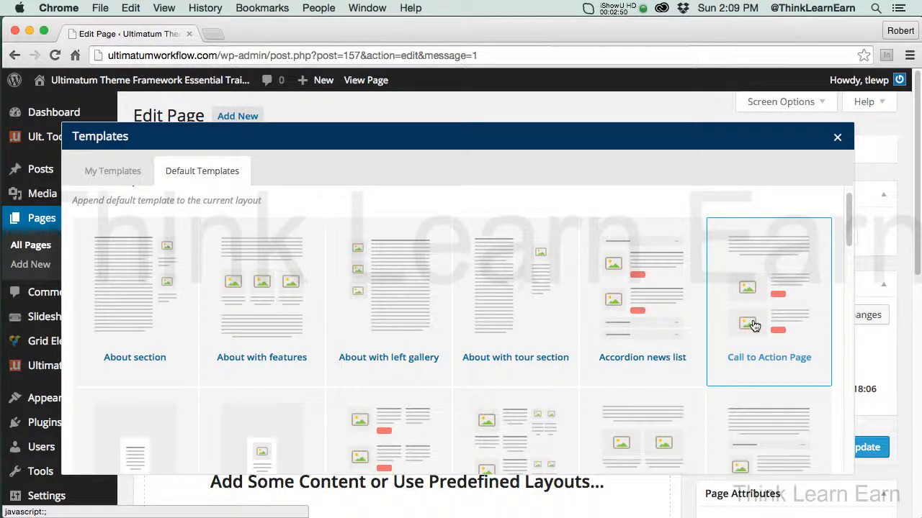
click(631, 277)
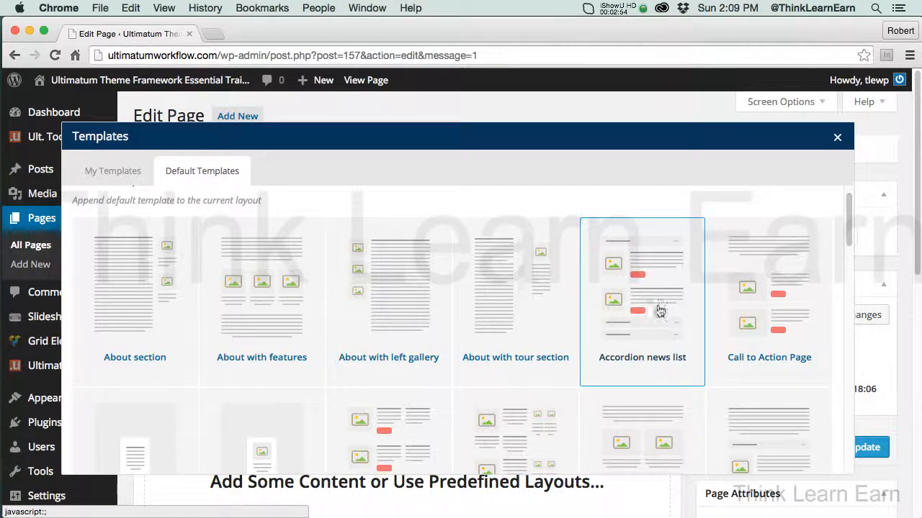
click(836, 137)
click(835, 138)
click(747, 141)
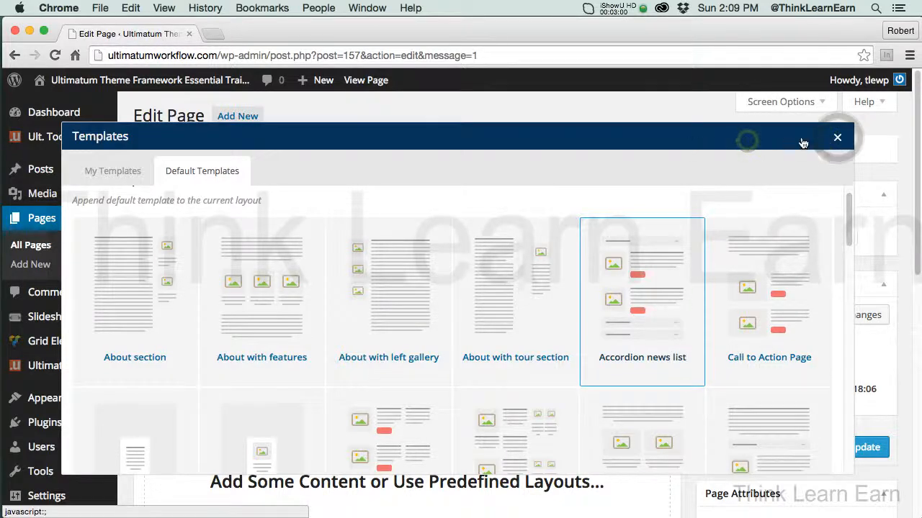
click(785, 137)
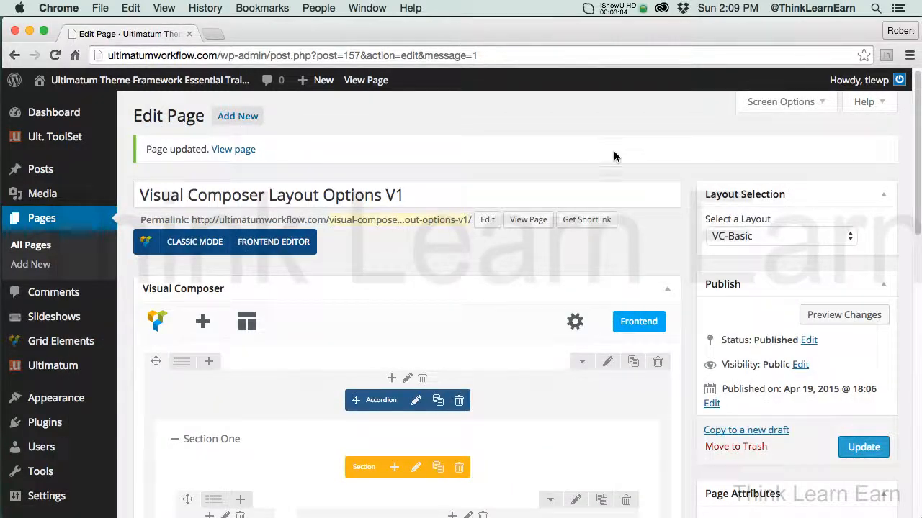
drag(914, 210, 918, 265)
click(864, 336)
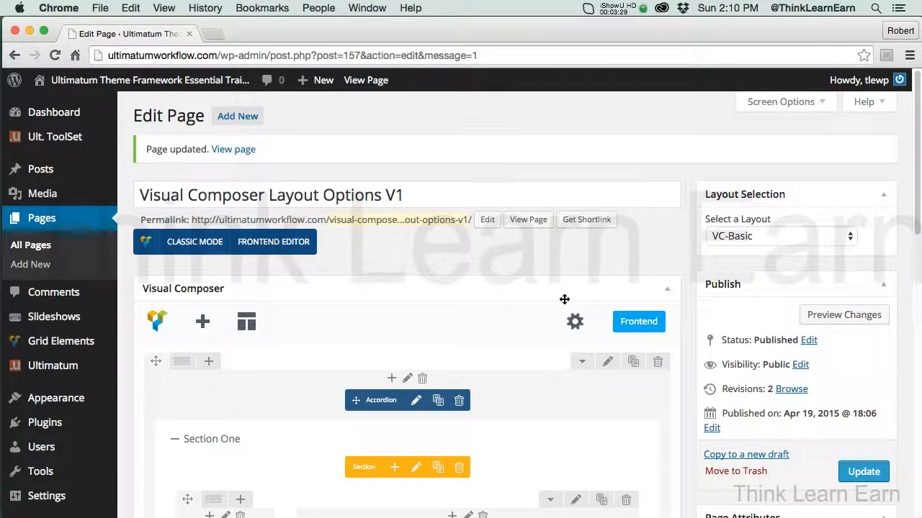
Examine the shortcode behind the accordion layout in classic mode and return to the backend editor
drag(917, 232, 918, 270)
scroll(911, 226, up, 1)
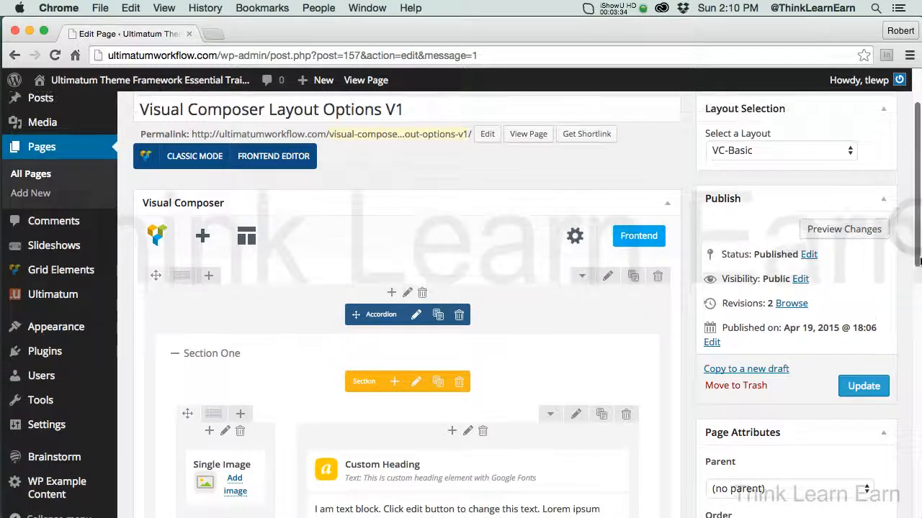
click(195, 157)
click(214, 251)
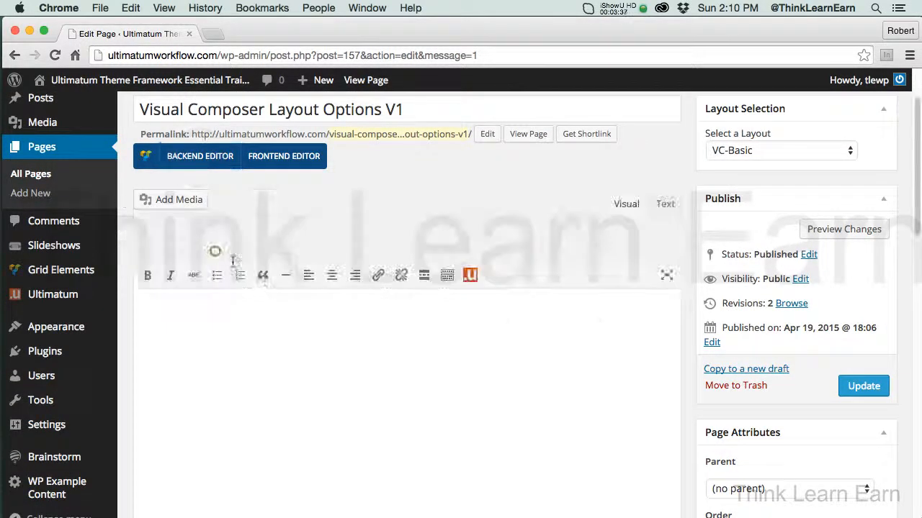
click(287, 322)
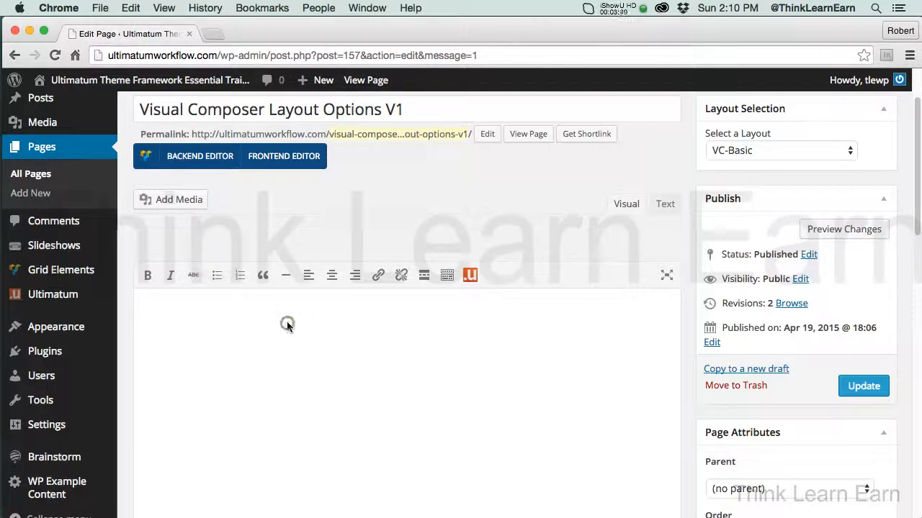
click(278, 314)
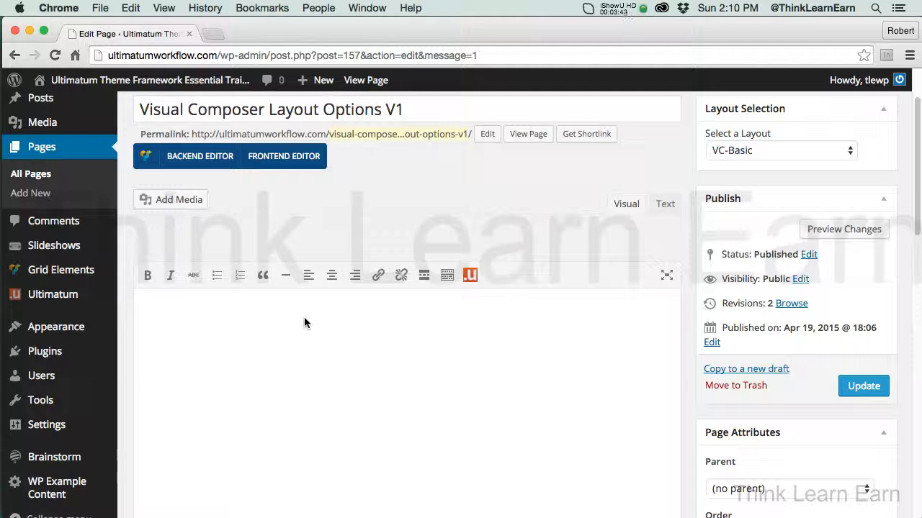
click(200, 160)
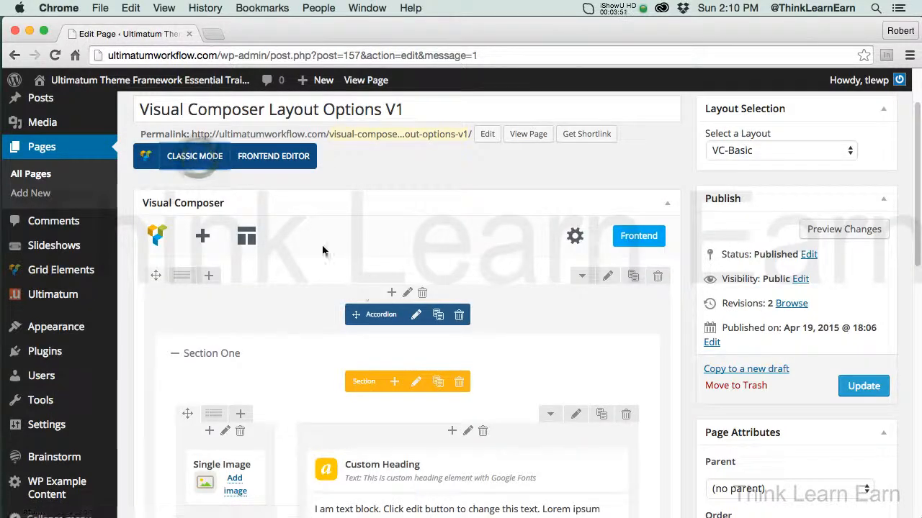
click(195, 156)
click(529, 337)
drag(917, 229, 920, 298)
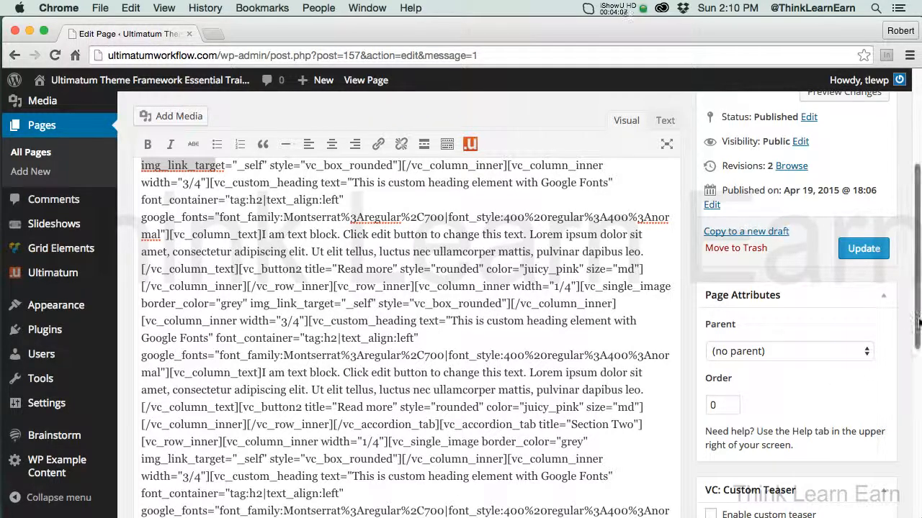
scroll(910, 324, up, 5)
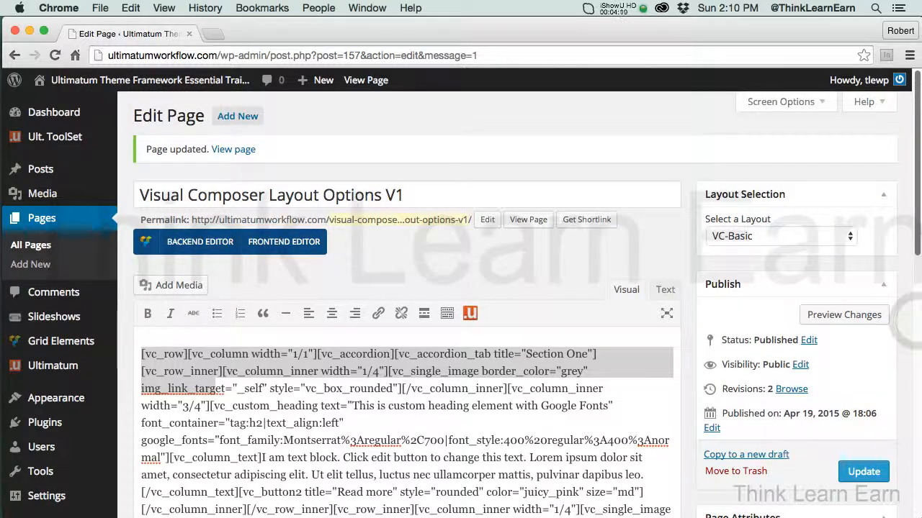
click(209, 244)
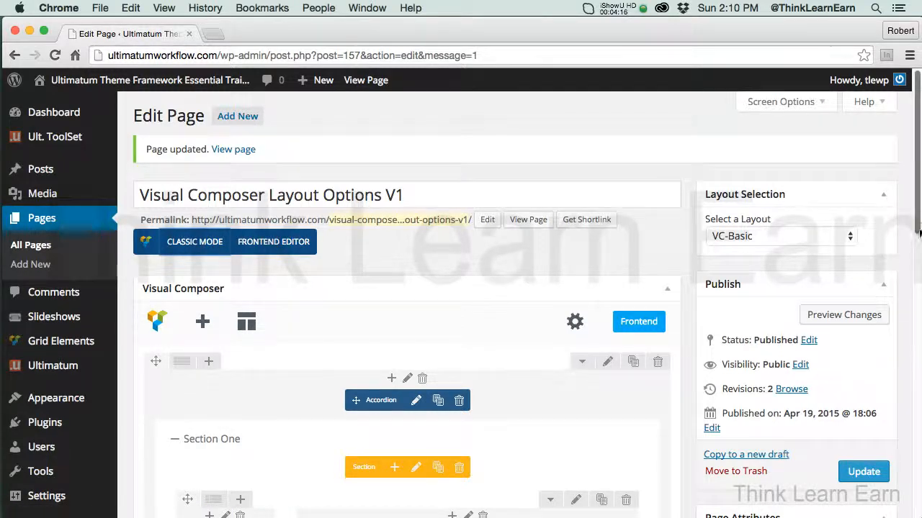
Review the accordion's sections in the backend layout and update the page
scroll(918, 247, down, 3)
scroll(918, 247, down, 10)
scroll(918, 247, up, 7)
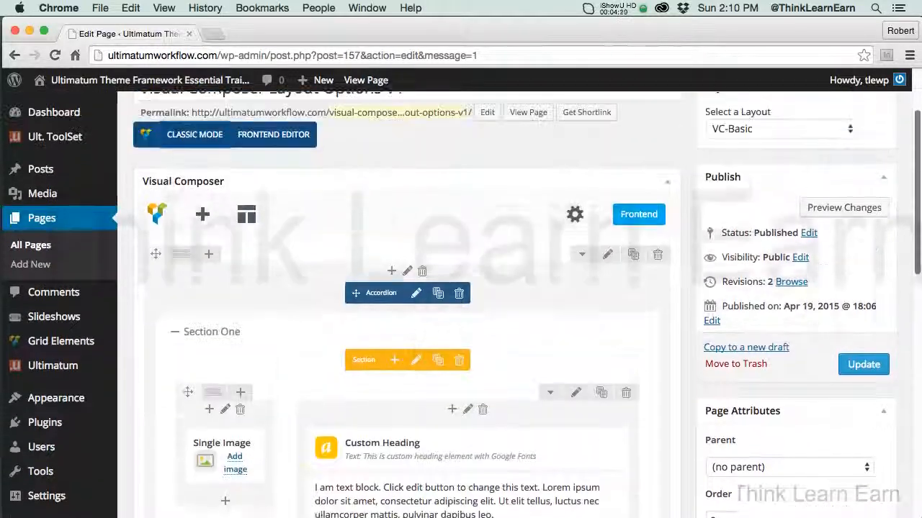
scroll(918, 247, down, 8)
scroll(918, 331, up, 2)
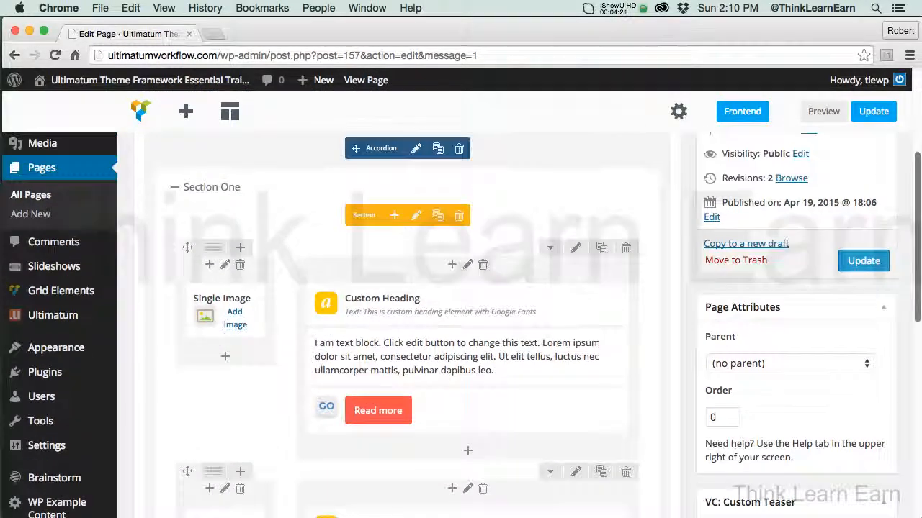
scroll(918, 331, down, 3)
drag(918, 330, 918, 450)
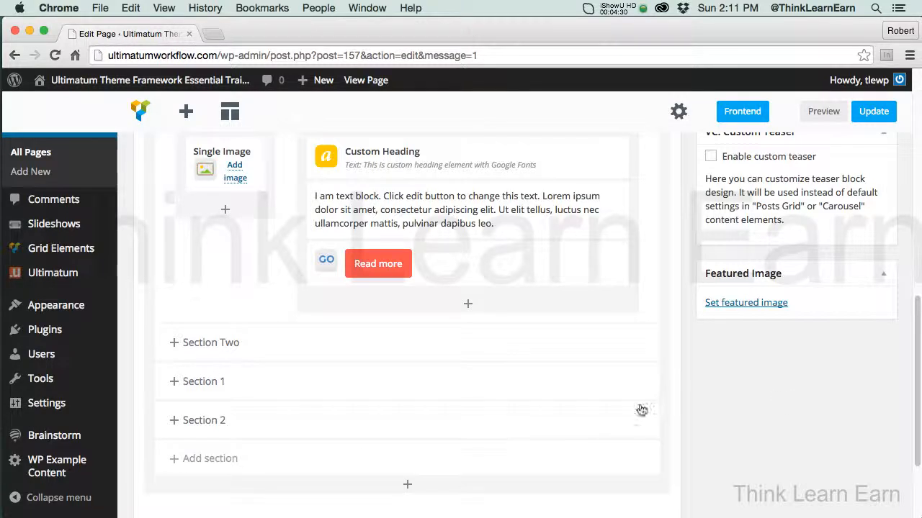
scroll(893, 324, up, 8)
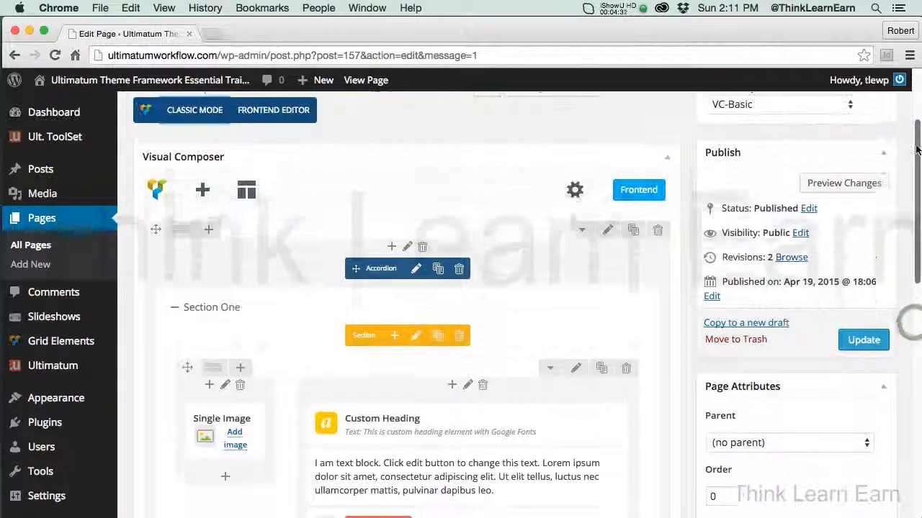
click(862, 363)
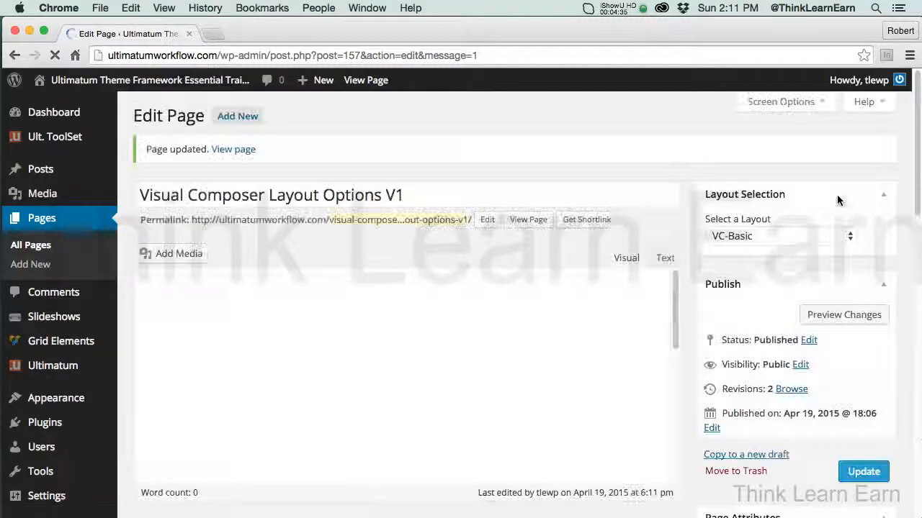
Preview the page and toggle its accordion sections, including Section Two, Section 1 and Section 2, and close the preview
click(835, 311)
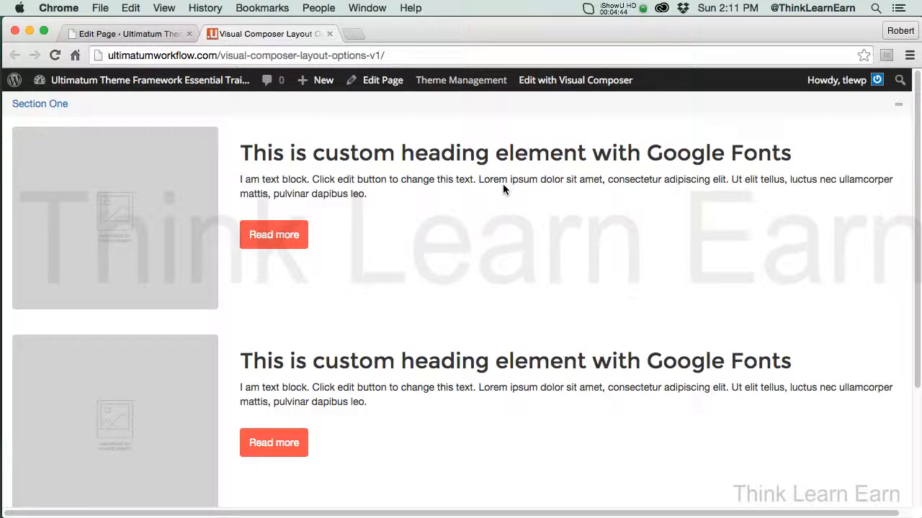
click(897, 104)
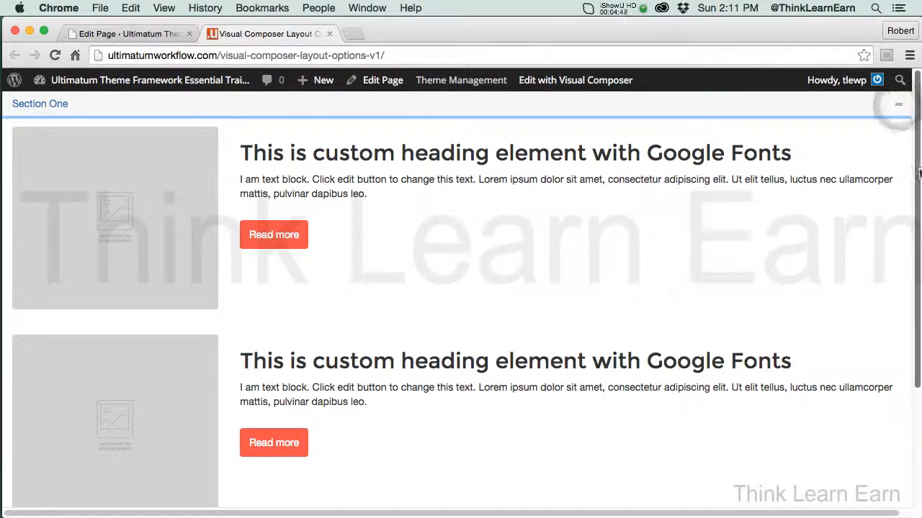
drag(918, 173, 918, 326)
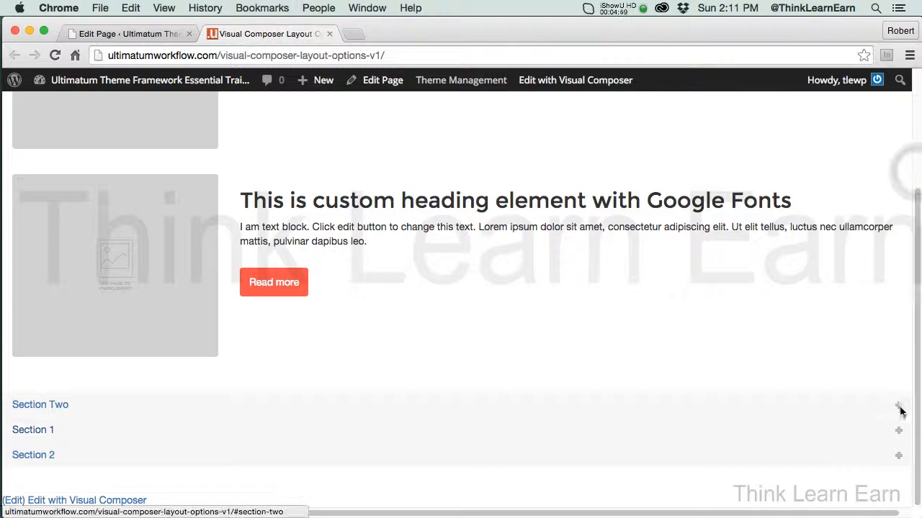
click(898, 407)
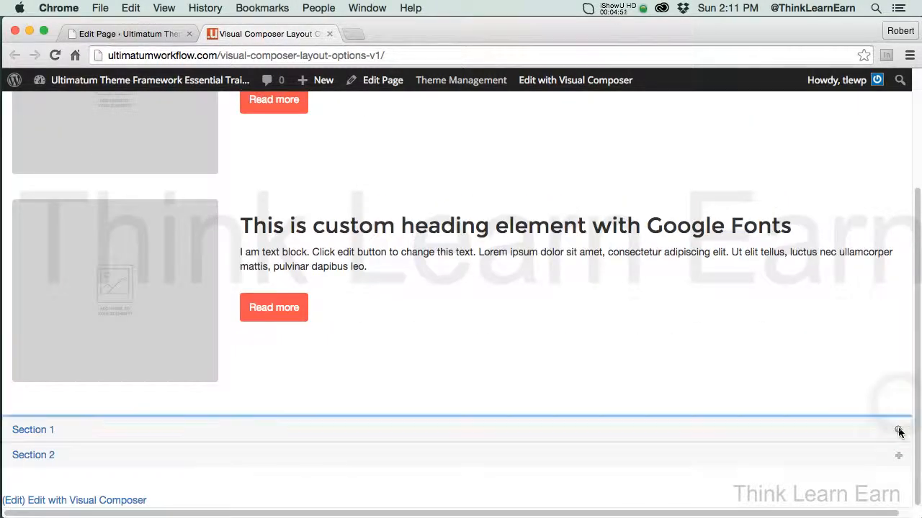
click(898, 431)
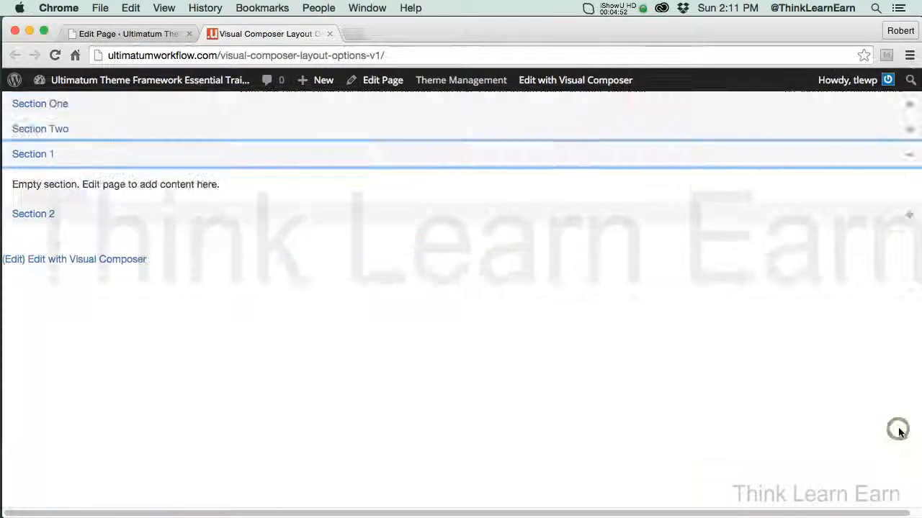
click(908, 215)
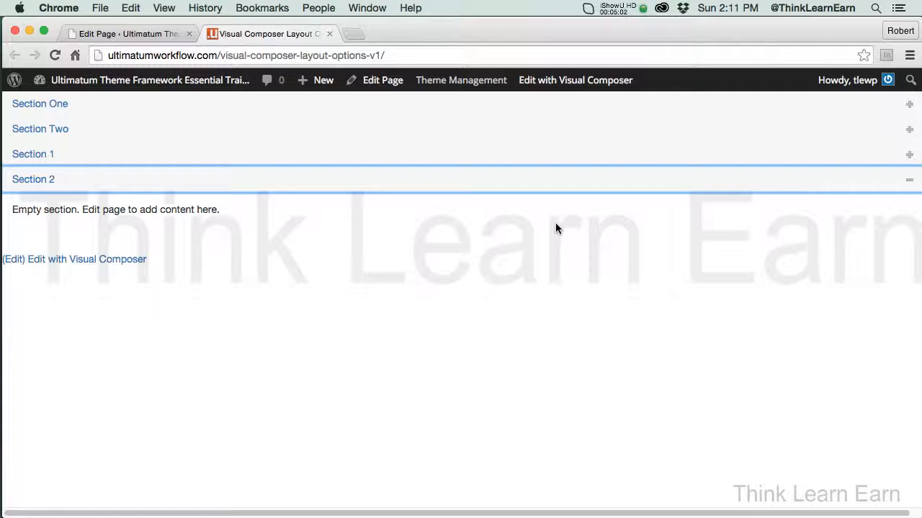
click(330, 34)
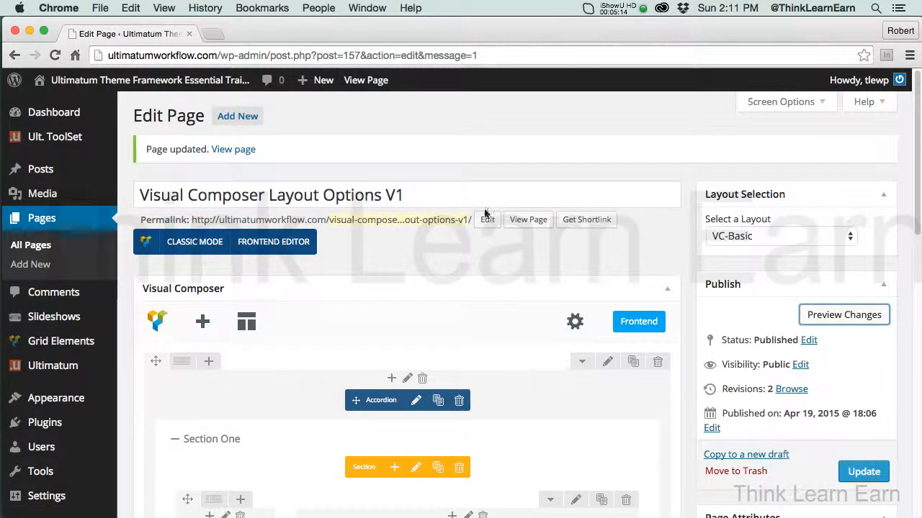
View the published page in an incognito window, expand Section Two to examine its content, and close that window
right_click(540, 223)
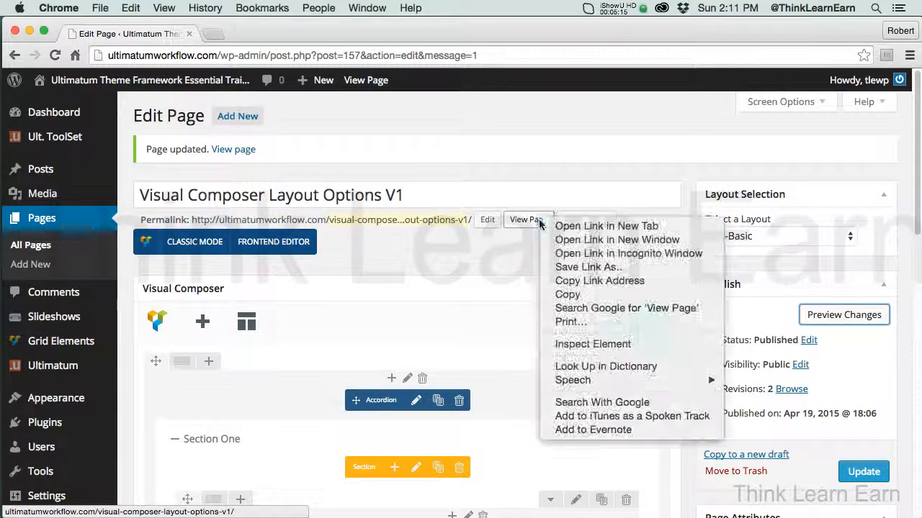
click(563, 255)
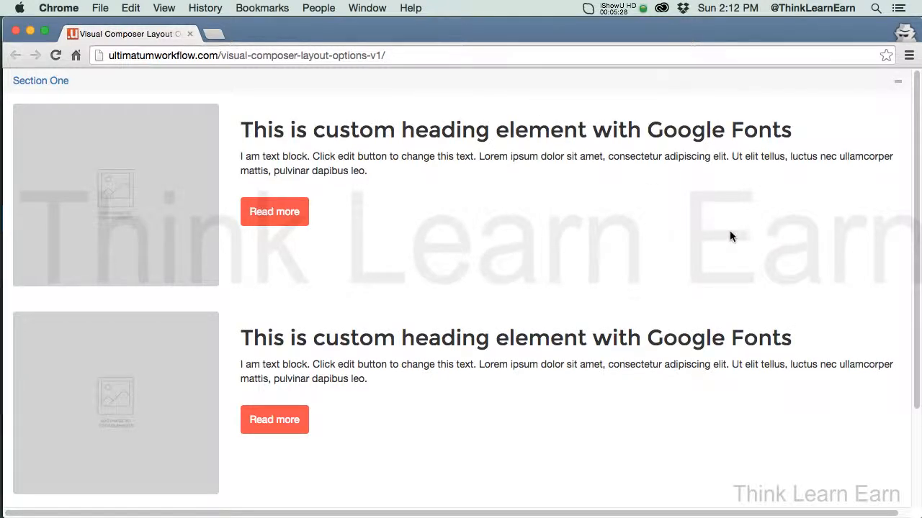
drag(912, 230, 916, 254)
scroll(917, 253, down, 3)
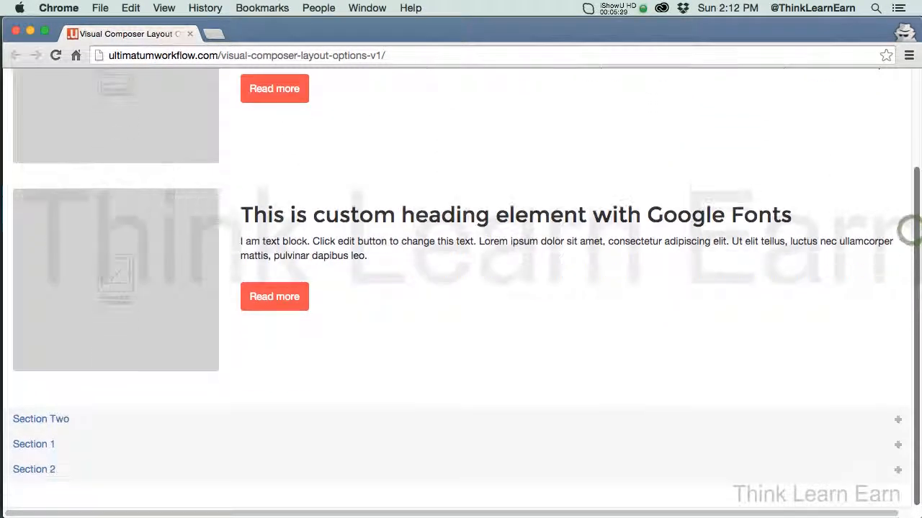
click(897, 421)
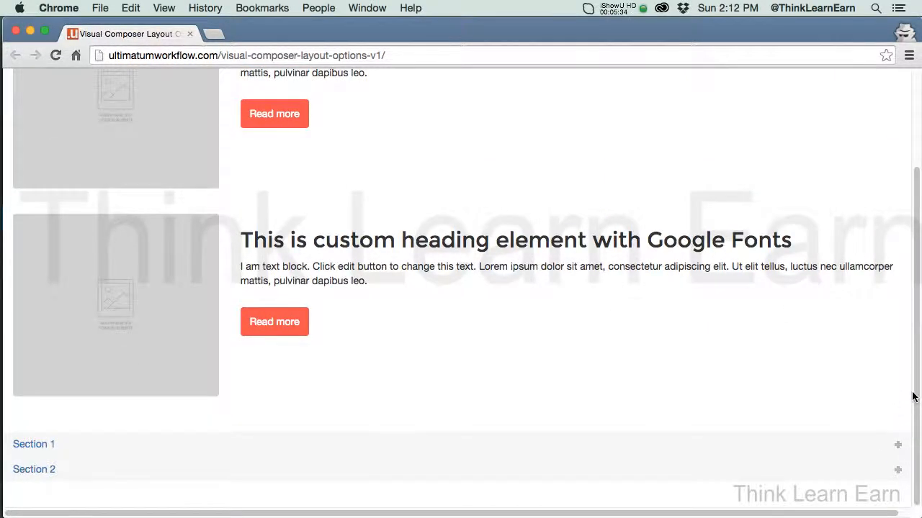
drag(916, 390, 919, 185)
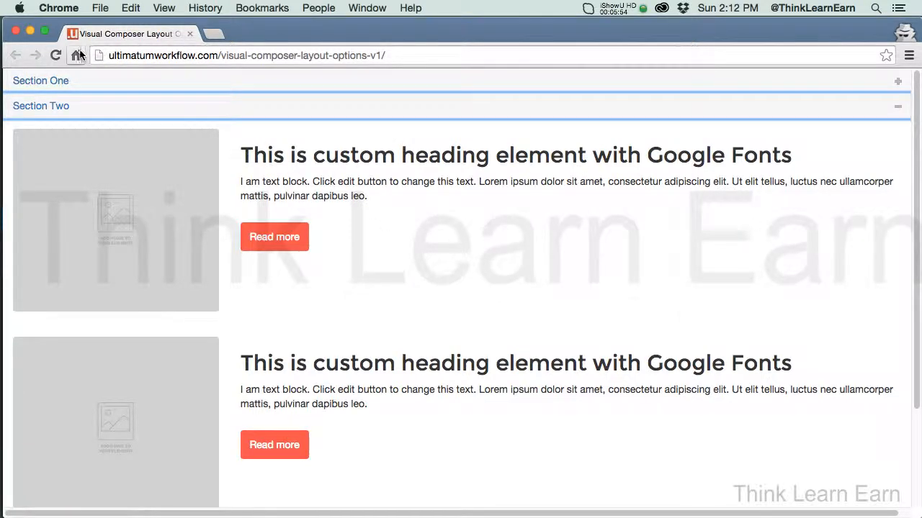
click(15, 32)
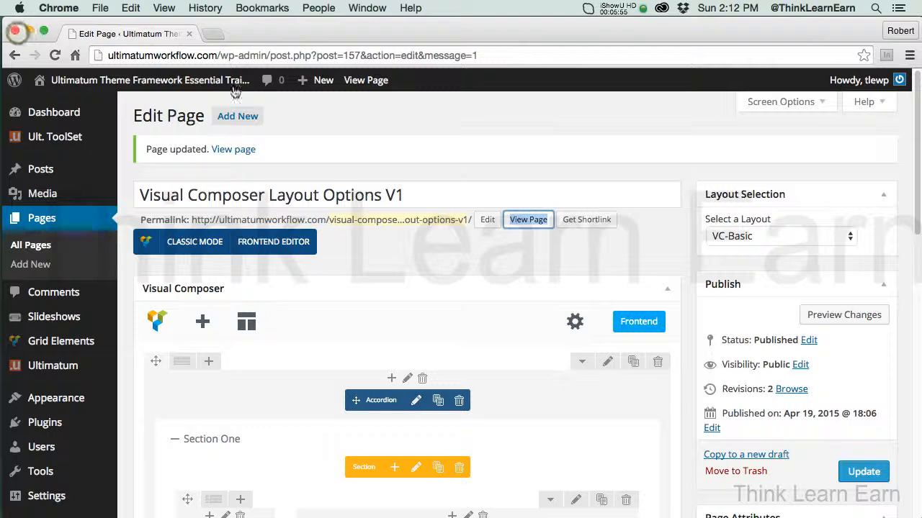
Preview the page and open its VC-Basic layout for editing
scroll(913, 224, down, 6)
scroll(913, 223, up, 3)
scroll(461, 298, up, 1)
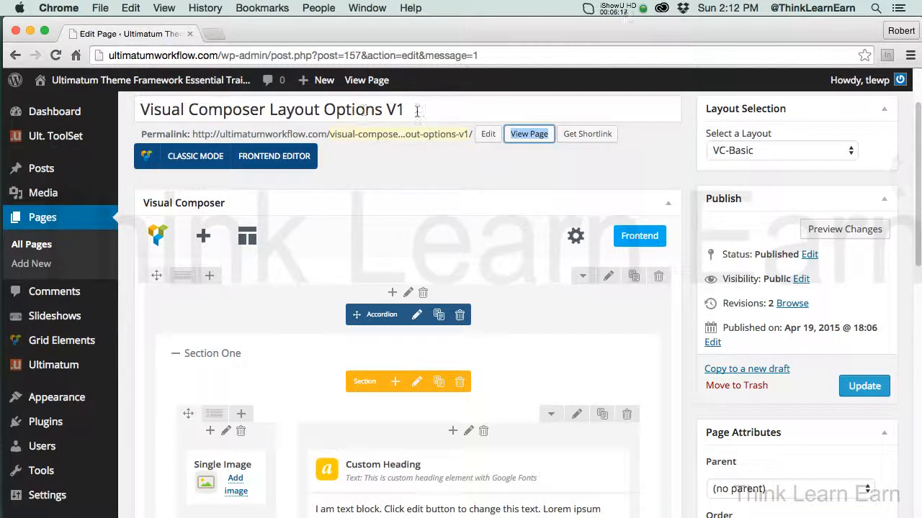
click(841, 232)
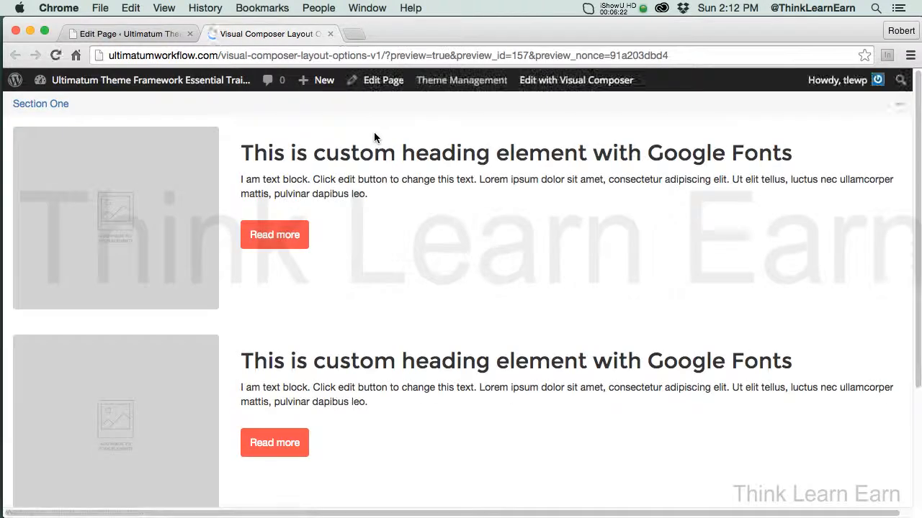
mouse_move(461, 80)
click(441, 103)
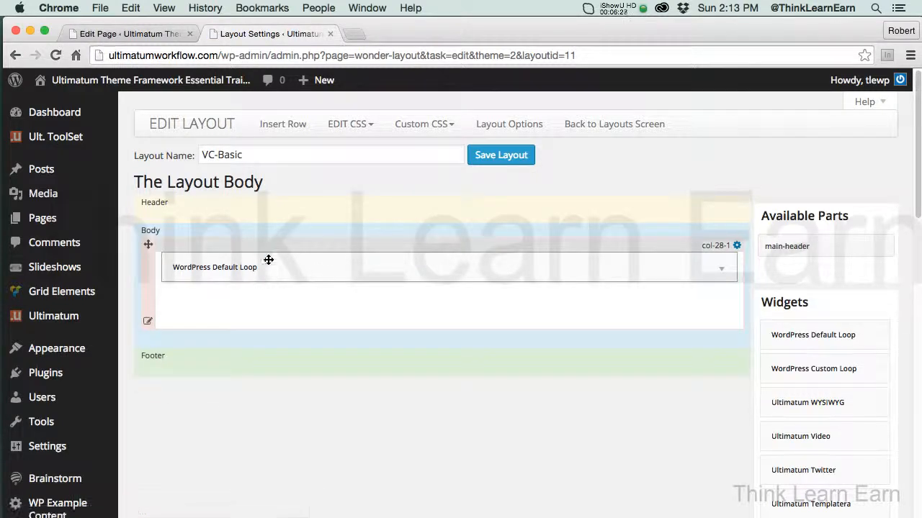
Rename the layout as VC-Basic-Full-width and save it
click(270, 159)
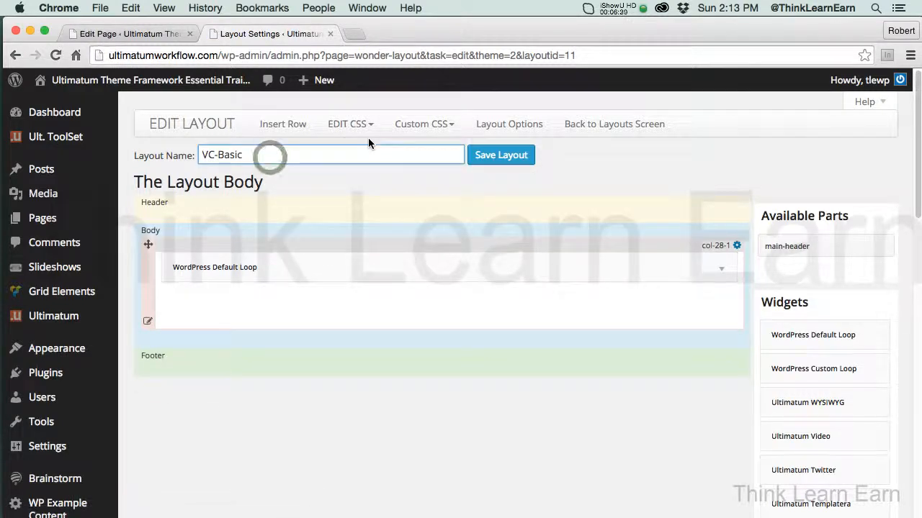
text(-)
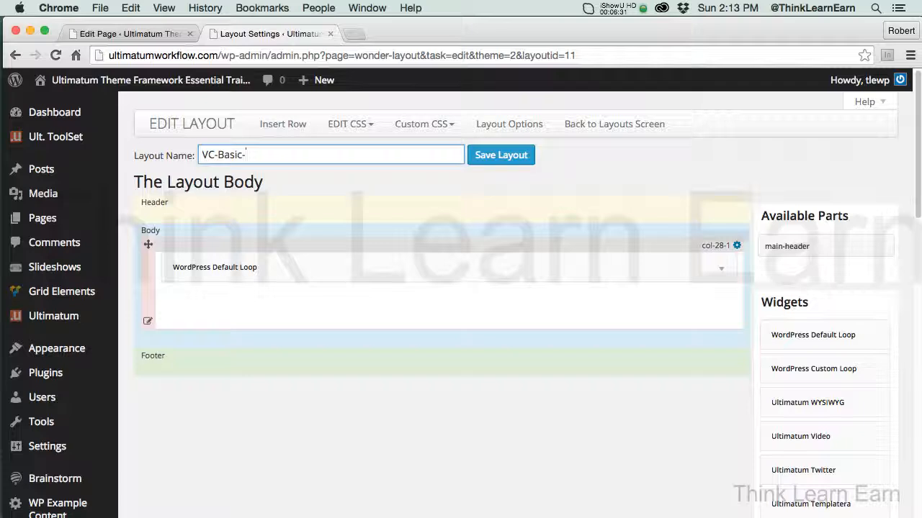
text(Full_width)
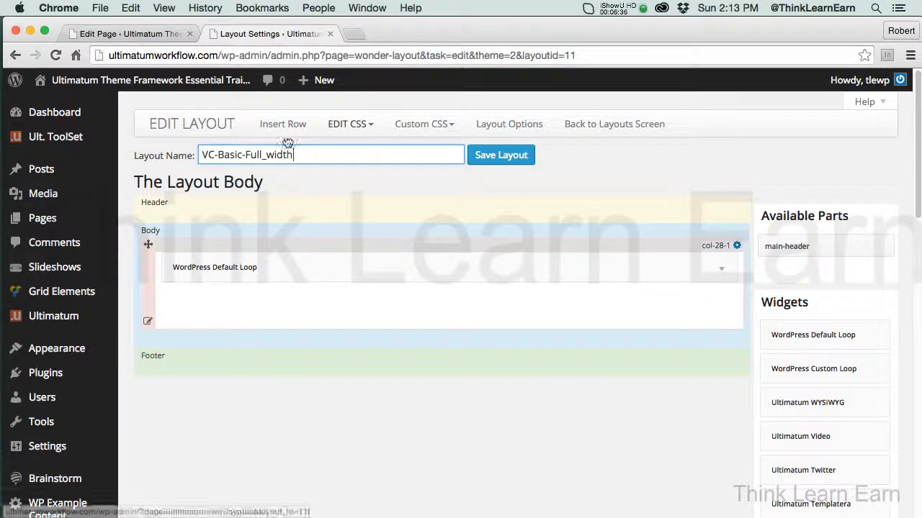
click(267, 157)
key(BackSpace)
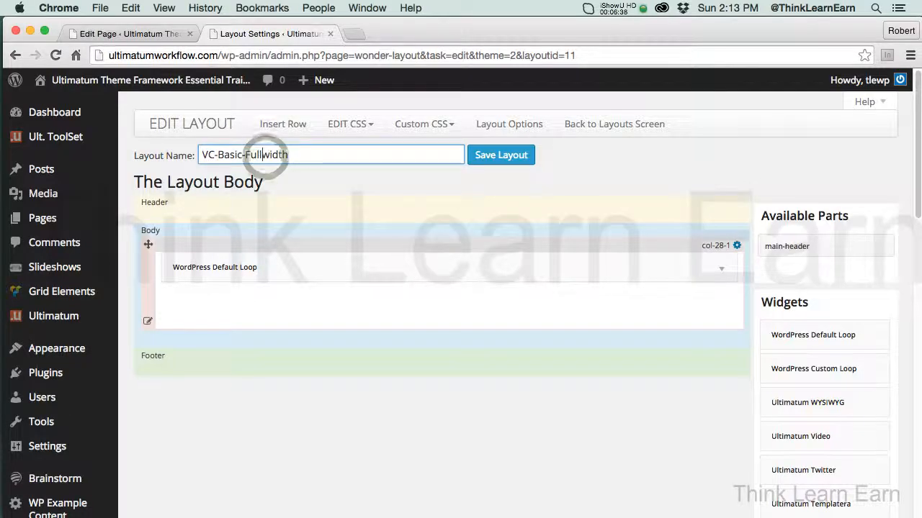
text(-)
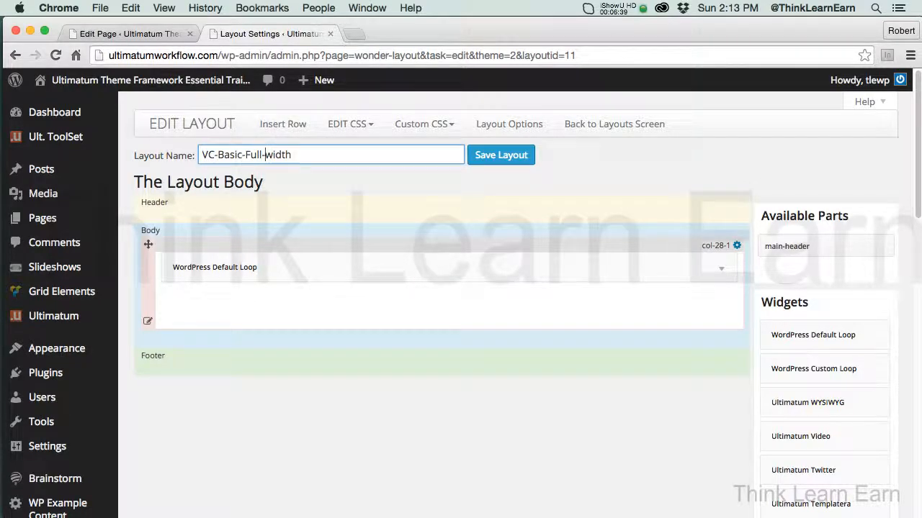
click(518, 159)
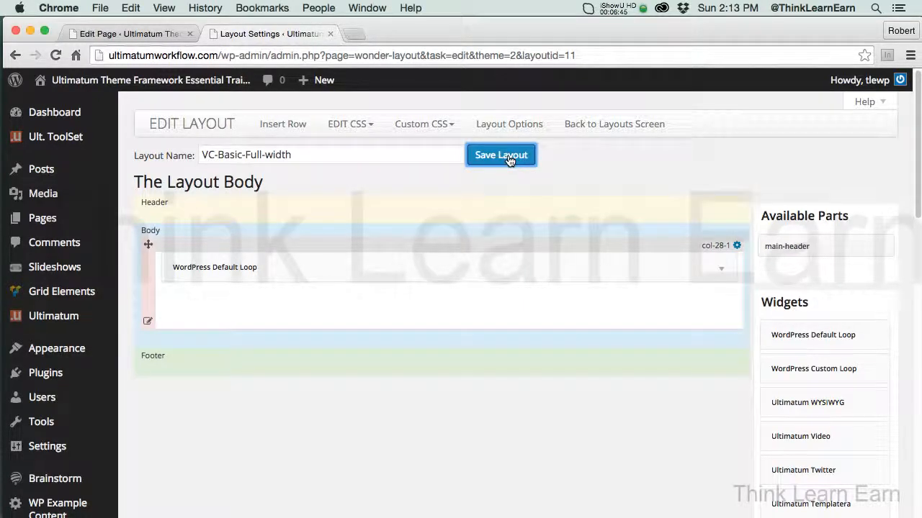
Clone the VC-Basic-Full-width layout and open the copy to rename it VC-Basic-2-col
click(602, 125)
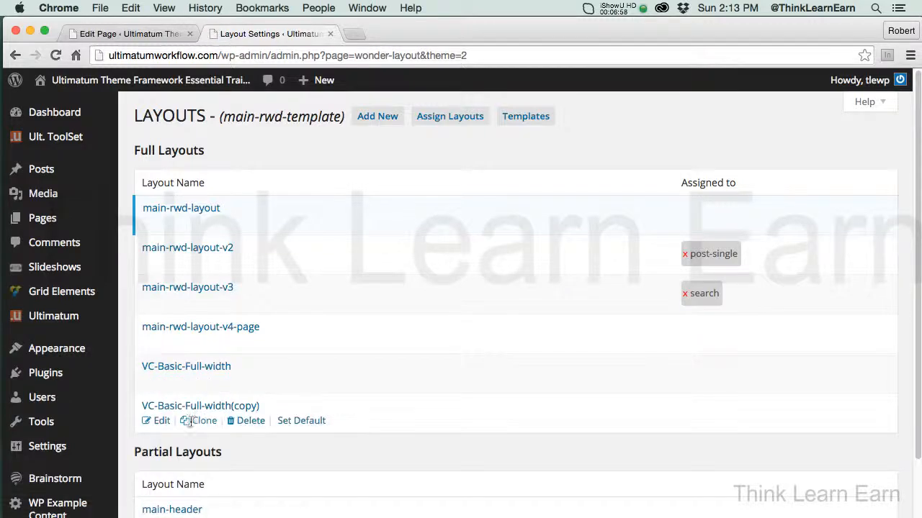
click(164, 421)
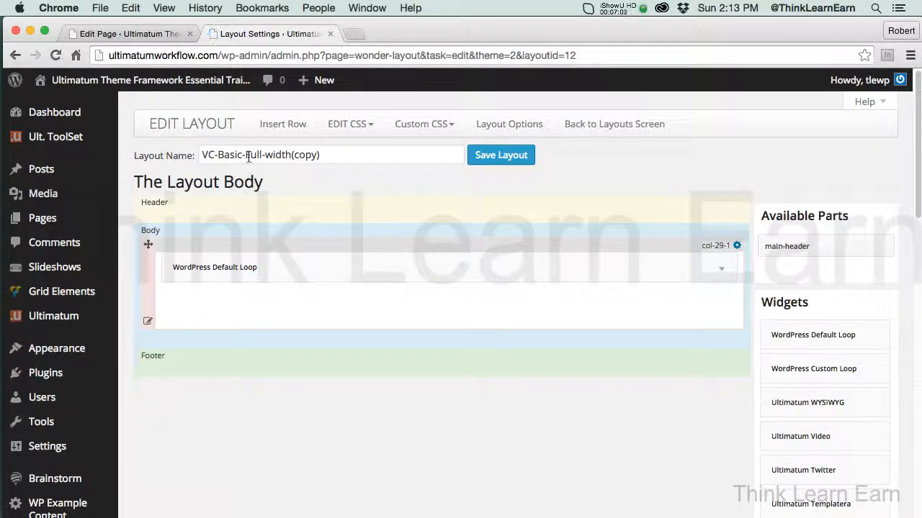
drag(246, 155, 379, 153)
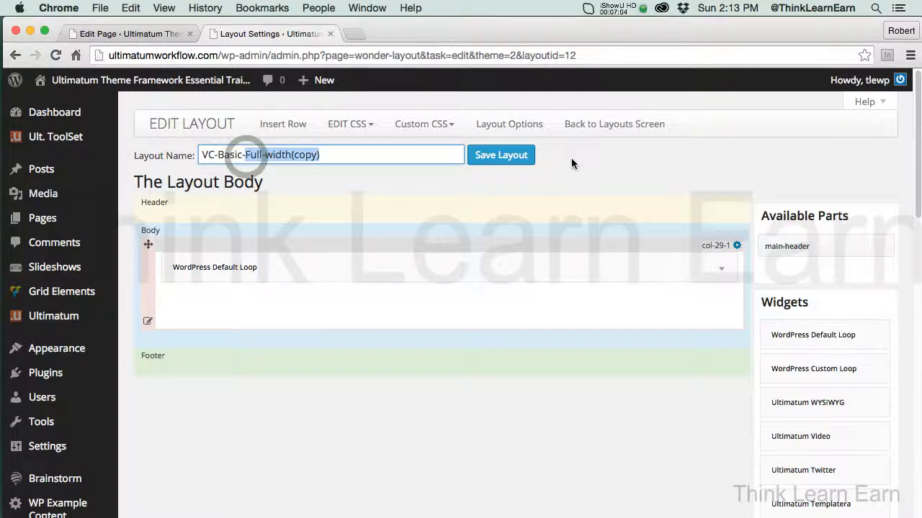
text(2-col)
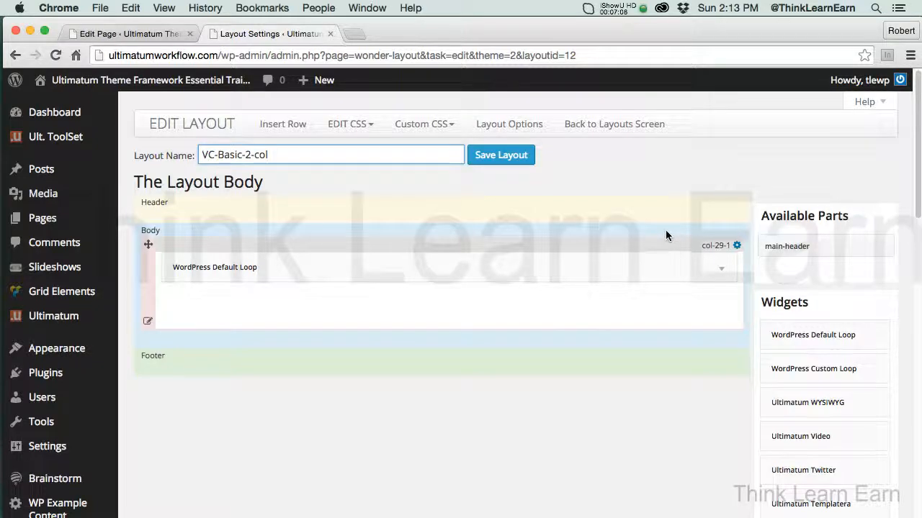
Check the WordPress Default Loop settings and insert a two-column 66% / 33% row into the layout body
click(722, 270)
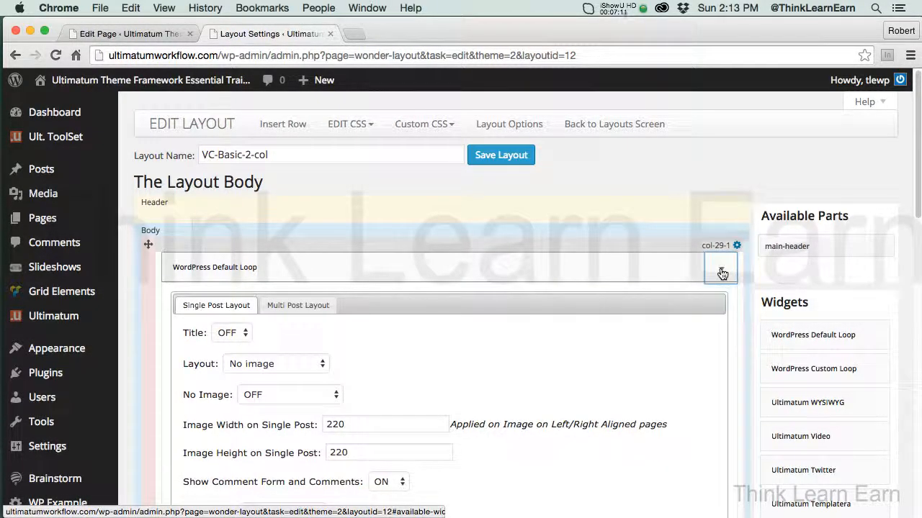
click(721, 272)
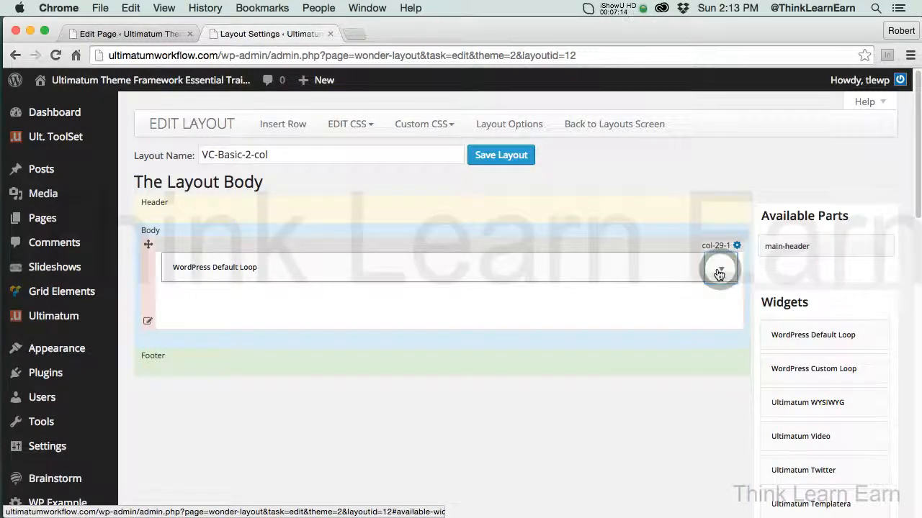
click(290, 124)
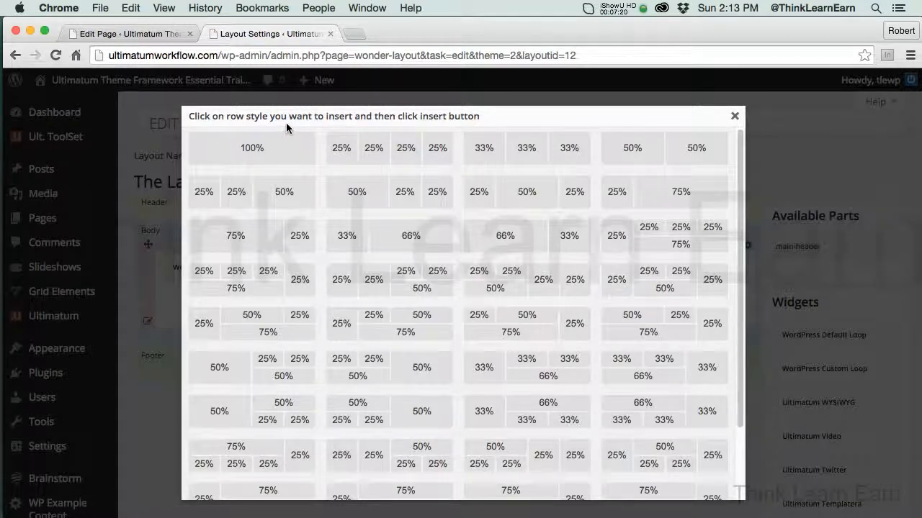
click(514, 237)
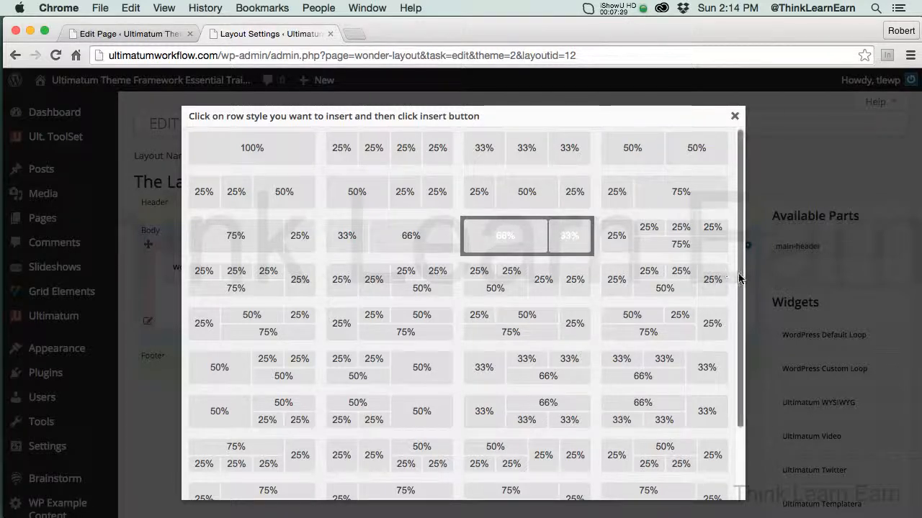
scroll(739, 279, down, 3)
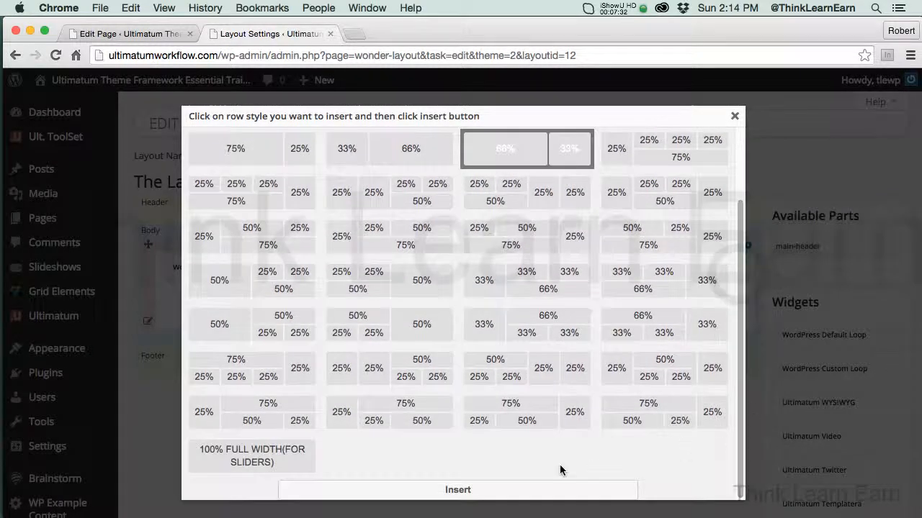
click(475, 496)
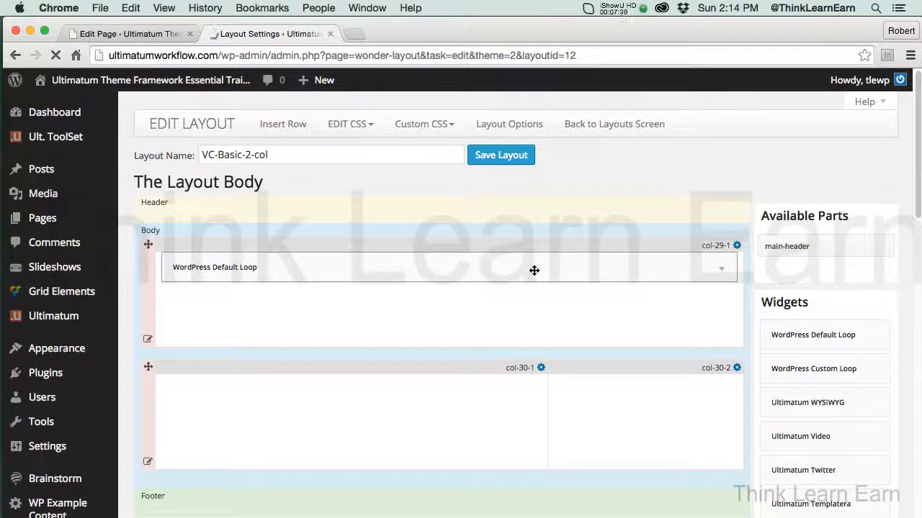
drag(515, 296, 459, 382)
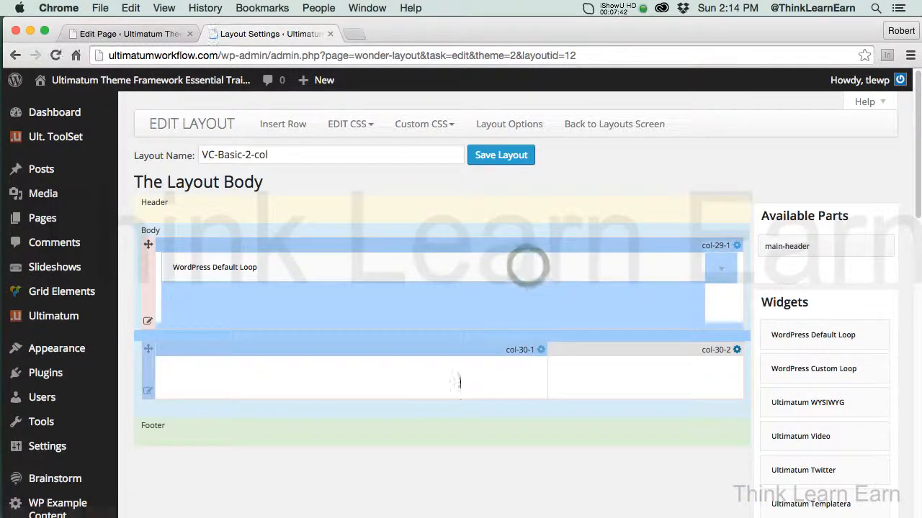
click(522, 200)
drag(156, 253, 185, 320)
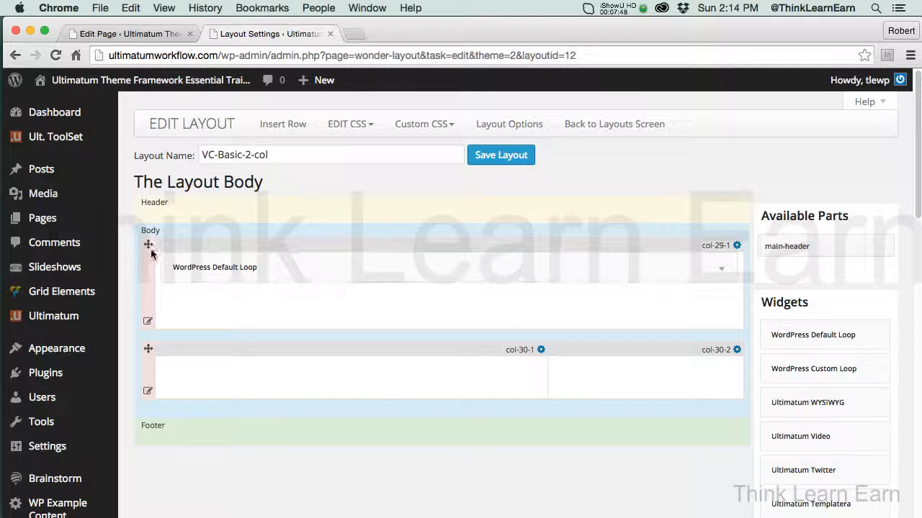
Move the WordPress Default Loop into the wide column of the 66% / 33% row and delete the original full-width row
drag(148, 245, 288, 375)
click(147, 288)
click(147, 287)
mouse_move(150, 291)
click(185, 341)
click(570, 205)
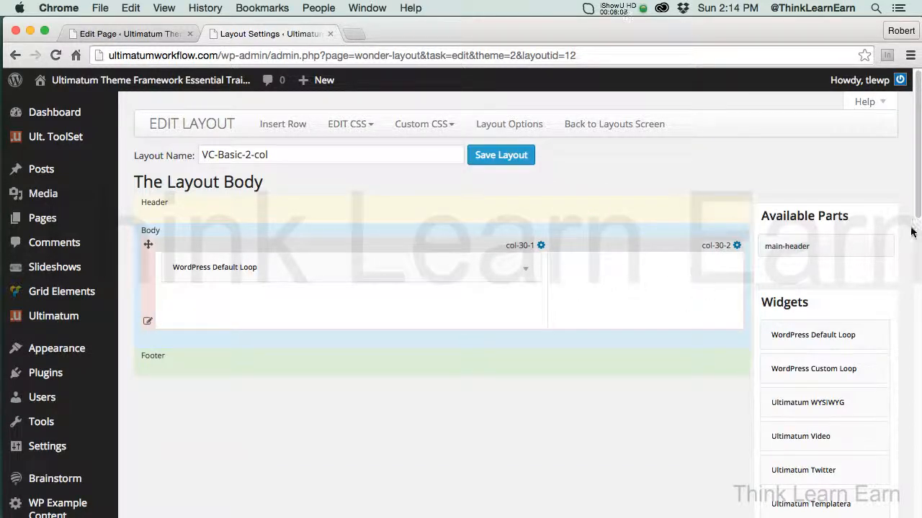
Look through the available widgets and save the VC-Basic-2-col layout
scroll(905, 235, down, 3)
scroll(461, 302, down, 5)
scroll(824, 302, down, 3)
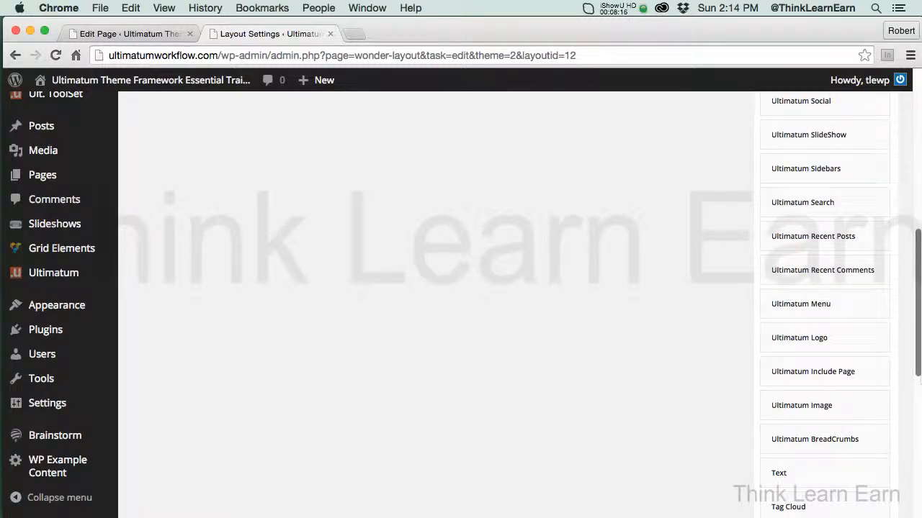
scroll(909, 233, up, 10)
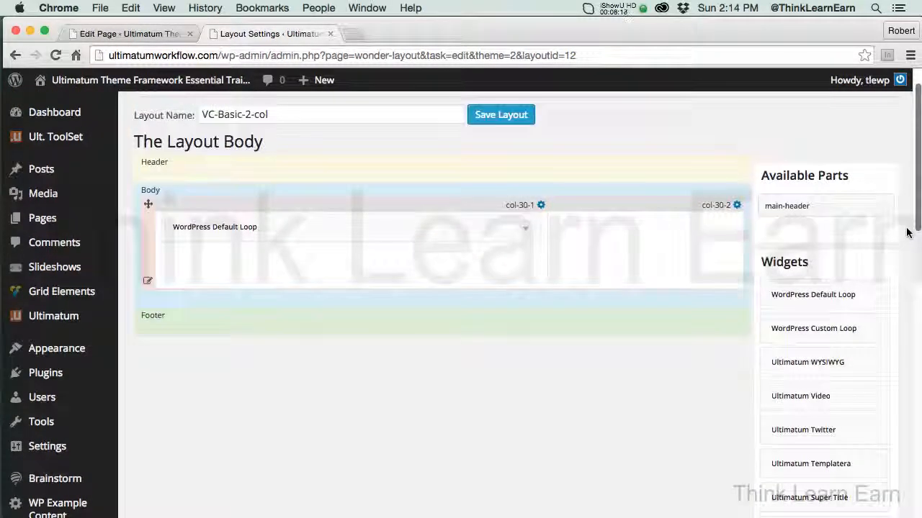
scroll(907, 233, up, 2)
scroll(906, 224, up, 1)
click(504, 155)
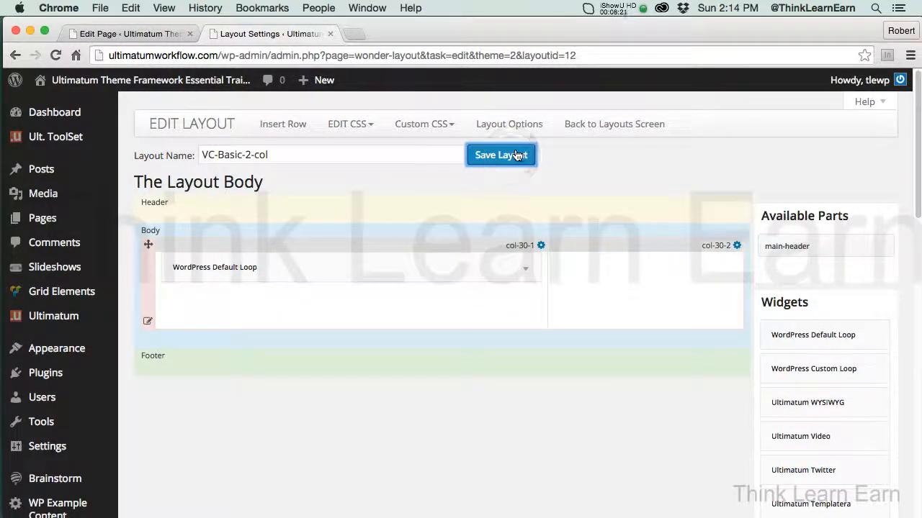
Reopen the Visual Composer Layout Options V1 page for editing, assign it the VC-Basic-2-col layout and update it
click(331, 34)
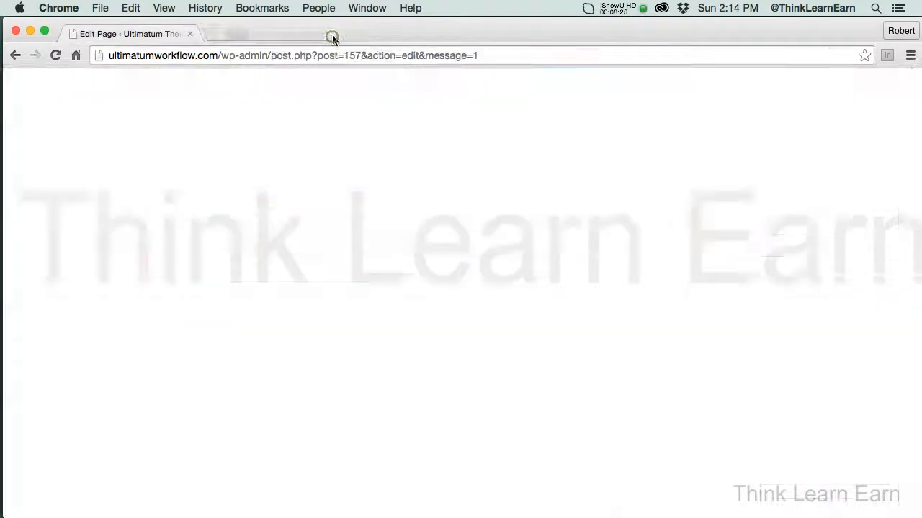
click(853, 231)
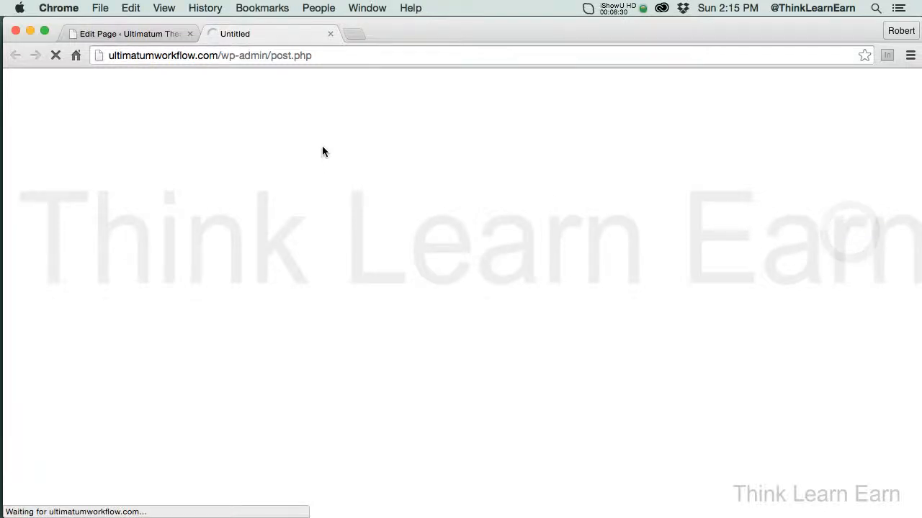
mouse_move(391, 86)
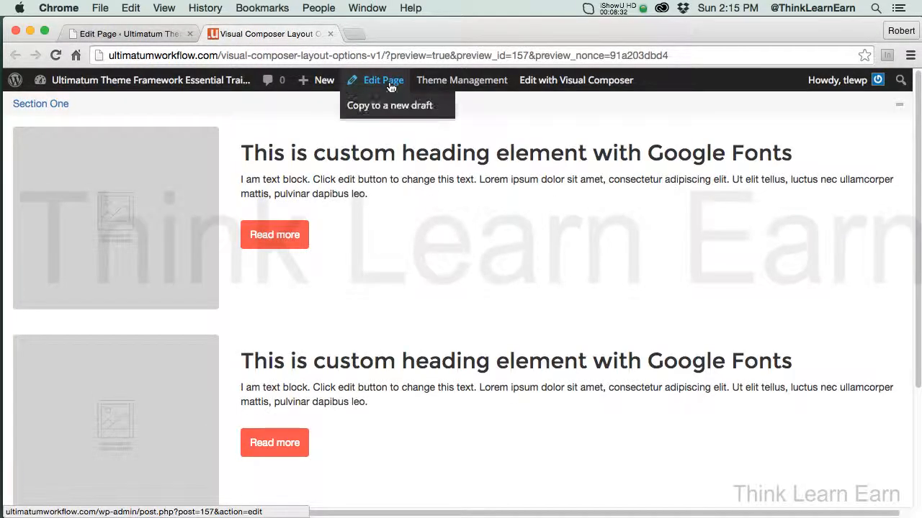
click(395, 93)
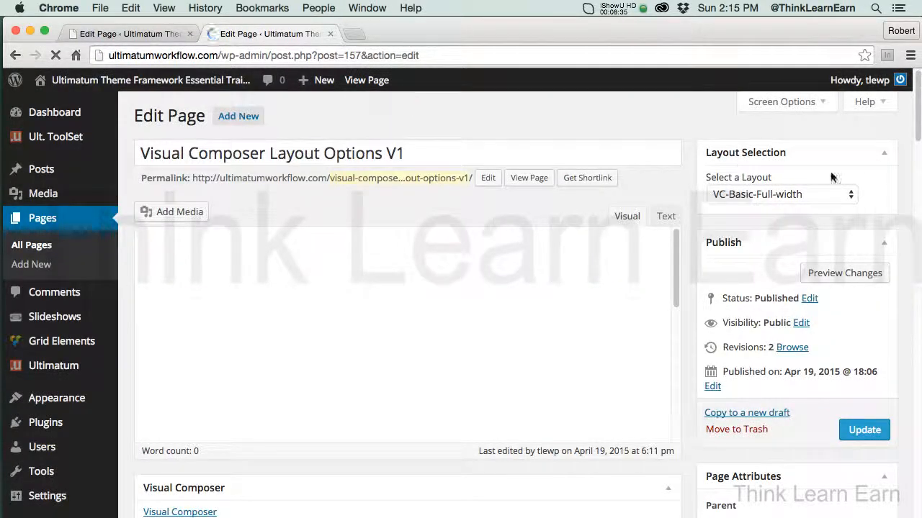
click(792, 193)
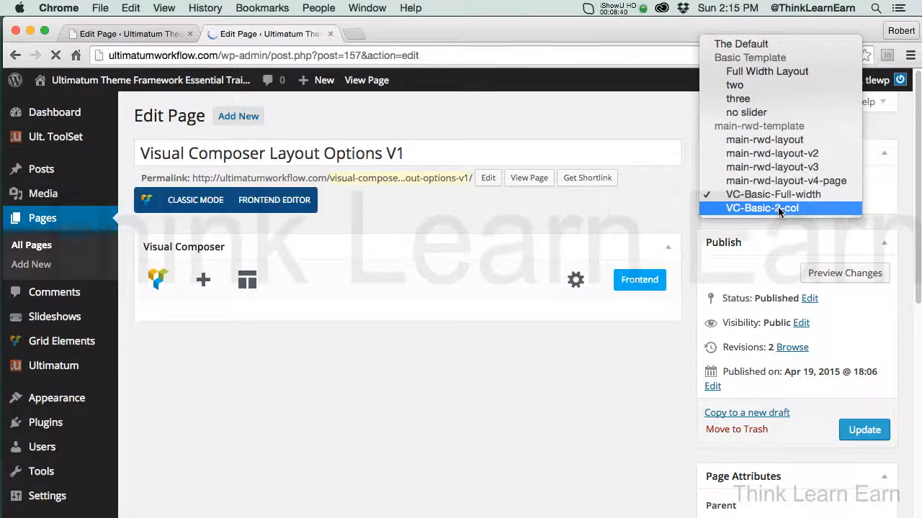
click(778, 207)
click(863, 432)
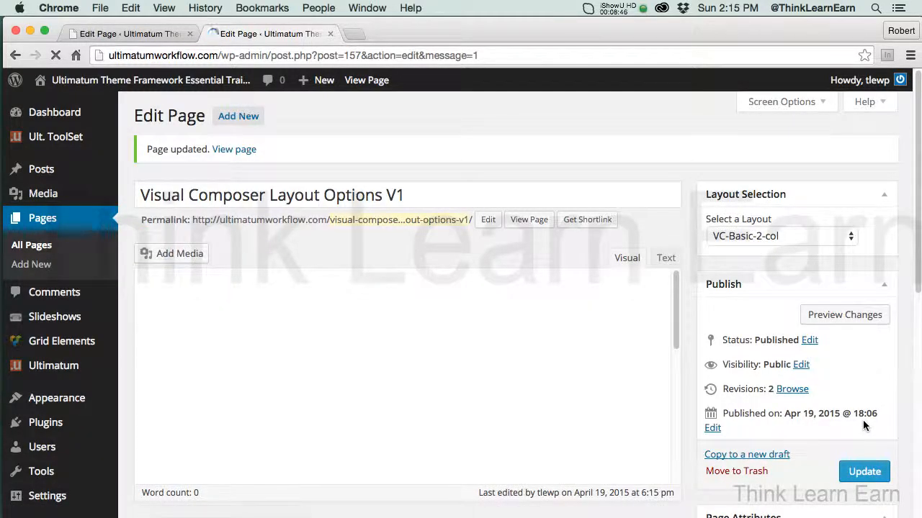
Preview the Visual Composer Layout Options V1 page with its two-column layout, and close the preview
click(821, 317)
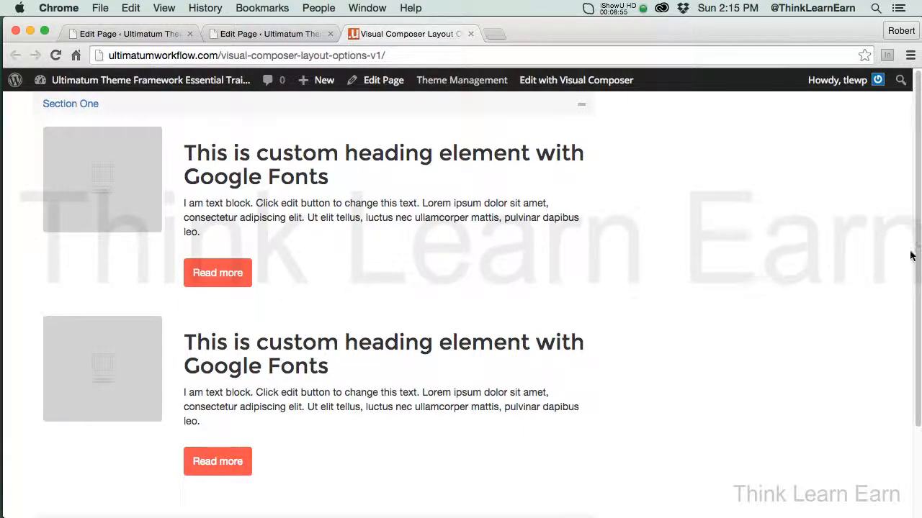
mouse_move(916, 270)
mouse_down()
mouse_move(918, 362)
mouse_move(918, 267)
mouse_up()
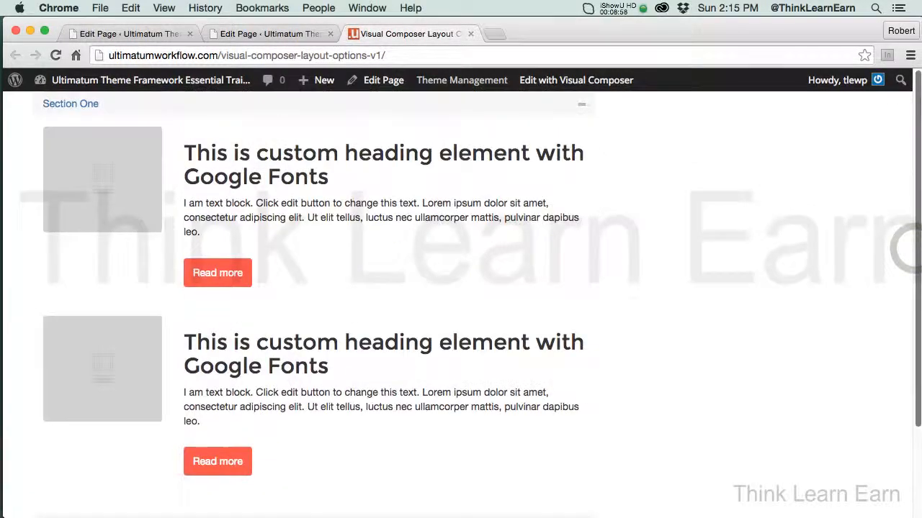
click(471, 33)
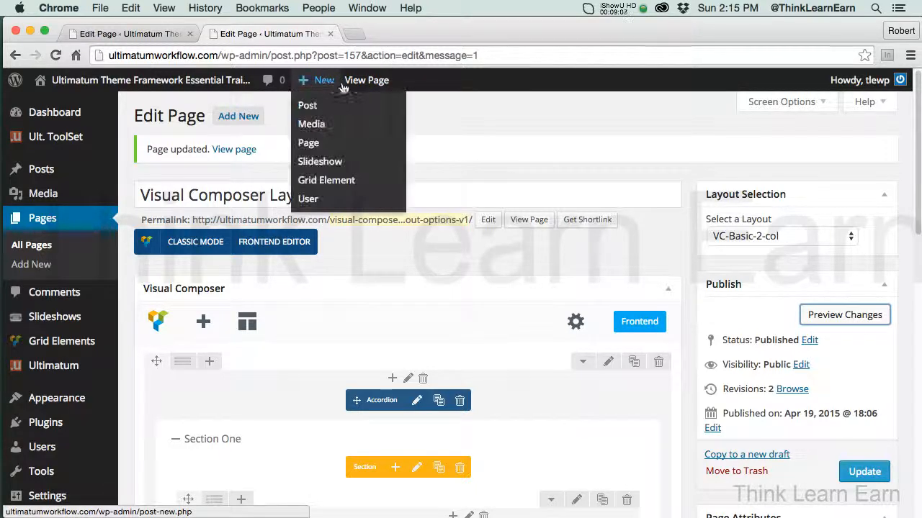
View the live page and open its assigned layout for editing from there
click(367, 82)
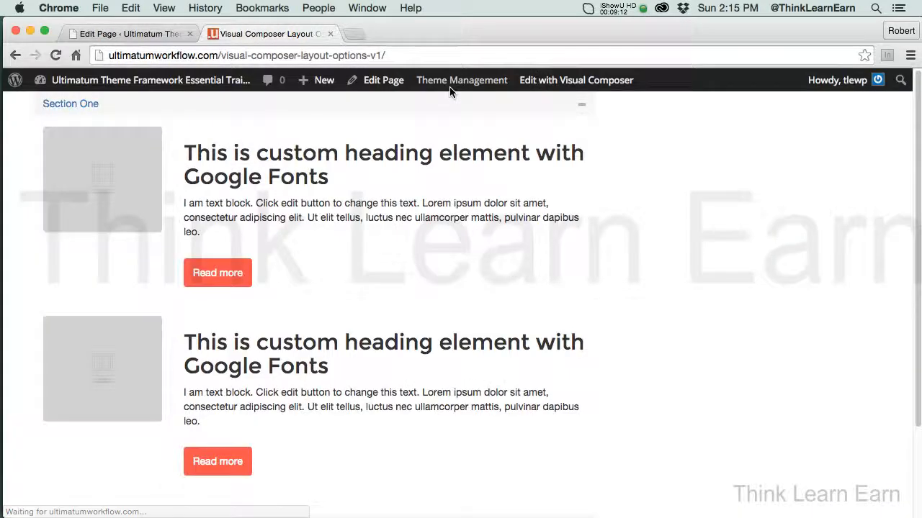
mouse_move(458, 85)
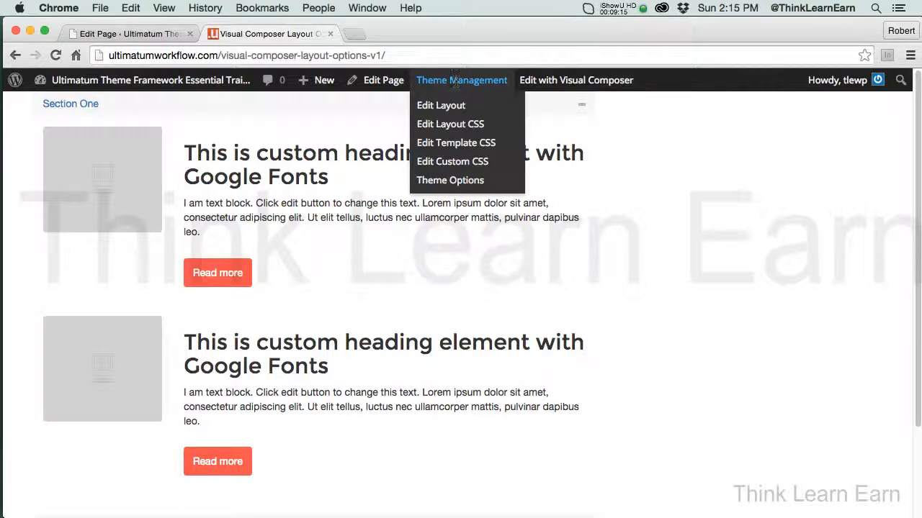
click(441, 106)
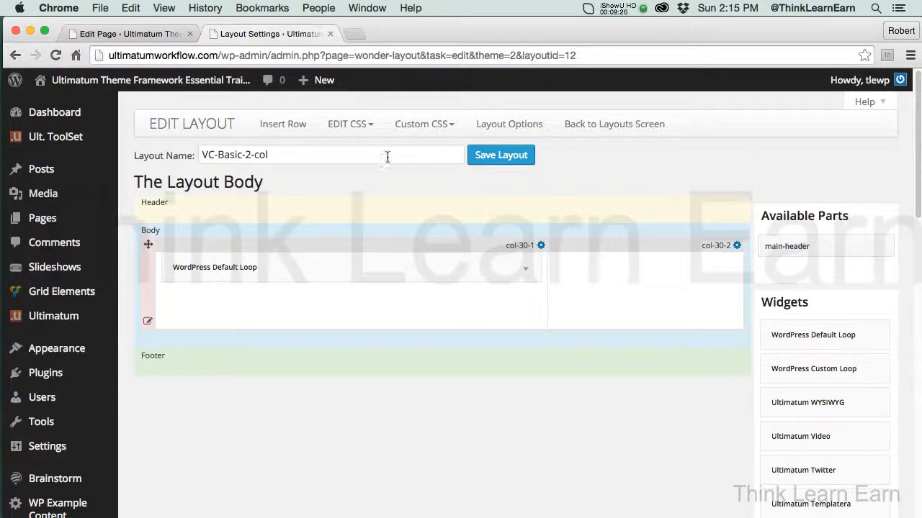
Insert a row into the layout body with a 50% column above two 25% columns, beside two more 25% columns
click(274, 126)
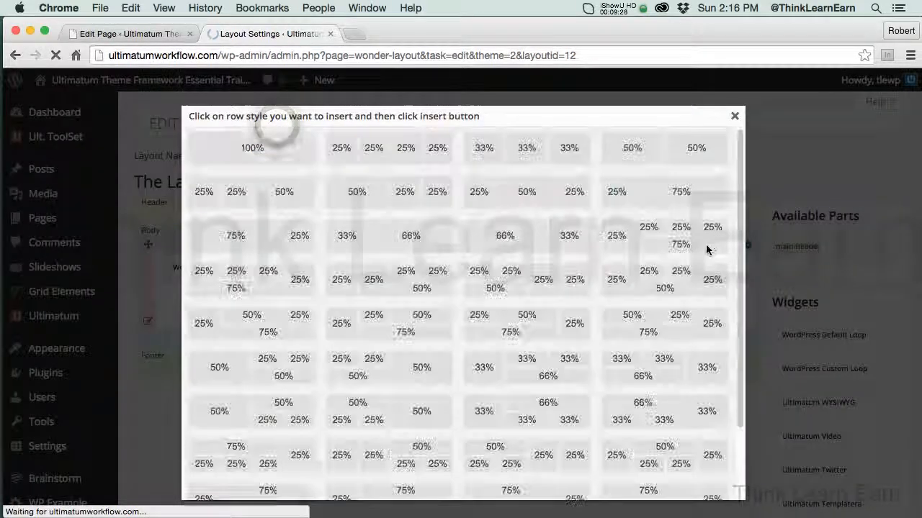
drag(740, 267, 747, 358)
click(551, 368)
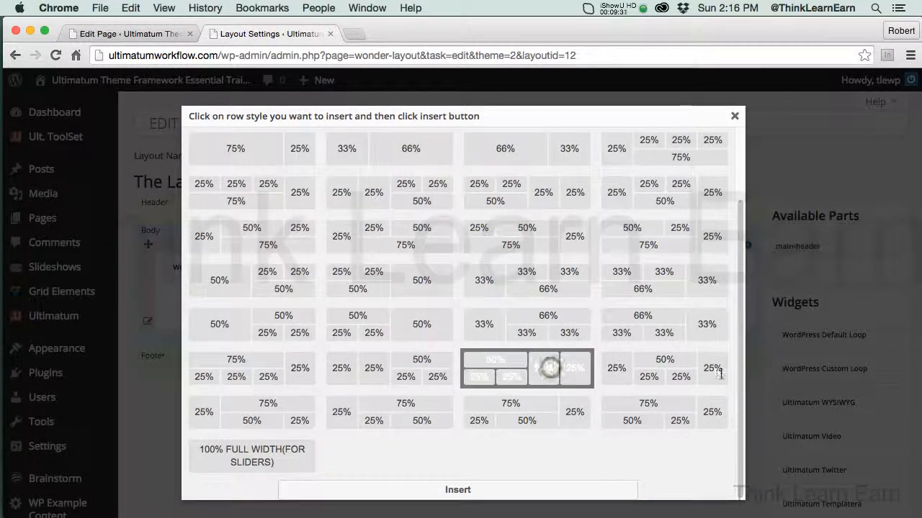
click(734, 374)
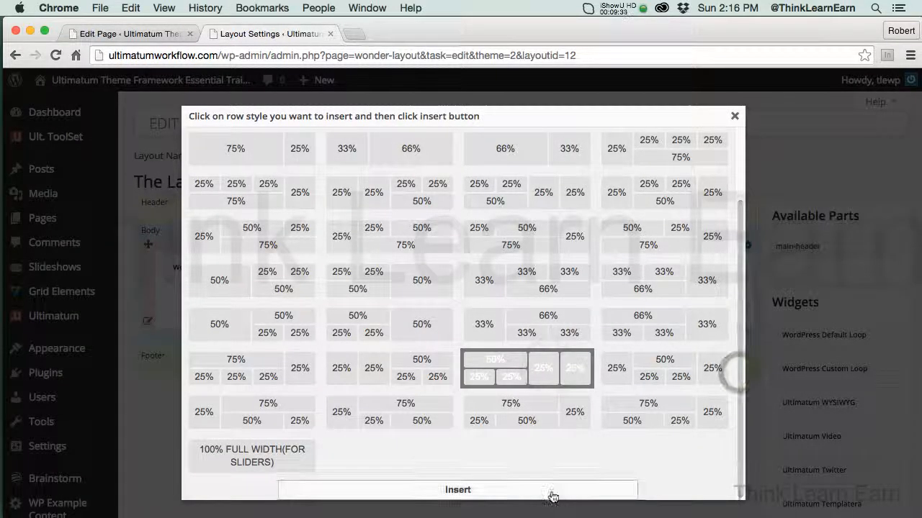
click(553, 496)
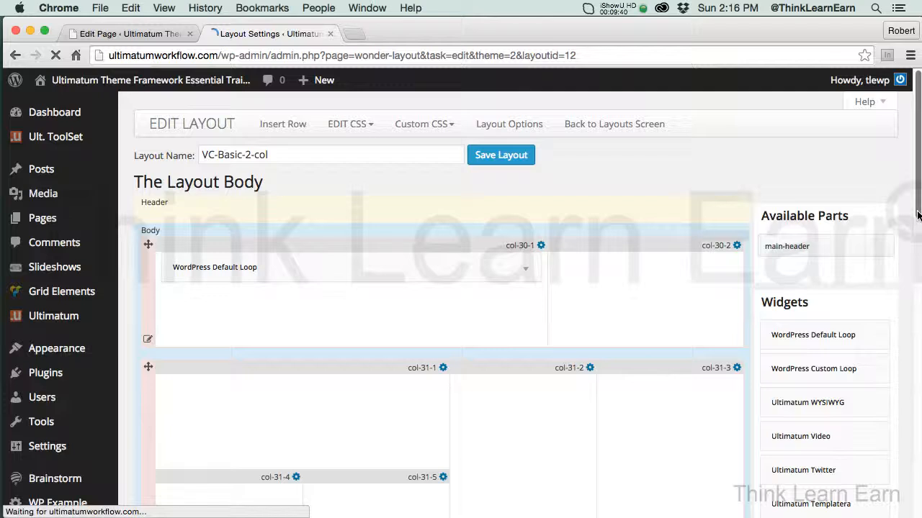
Add an Ultimatum Include Page widget to the new row's 50% column and select Headers Page Two as its page
drag(917, 215, 918, 247)
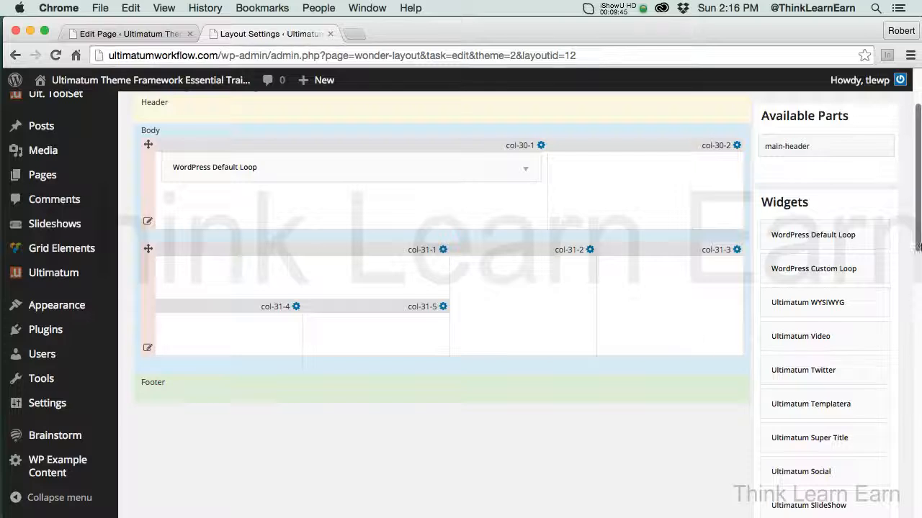
scroll(915, 244, down, 3)
scroll(913, 245, down, 3)
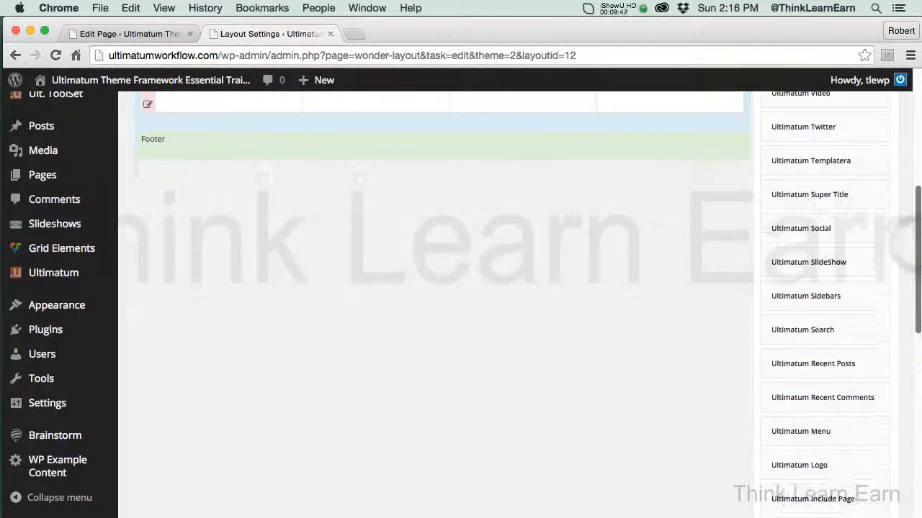
drag(804, 499, 350, 249)
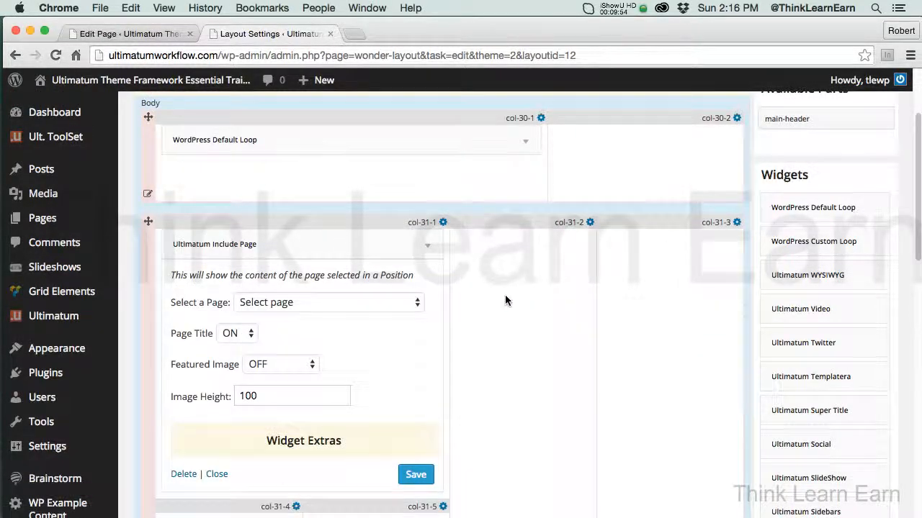
click(405, 307)
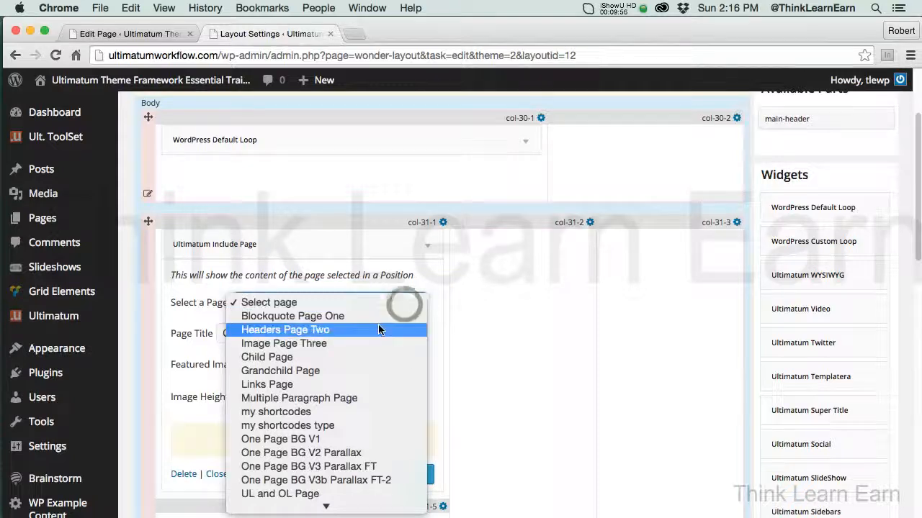
click(402, 326)
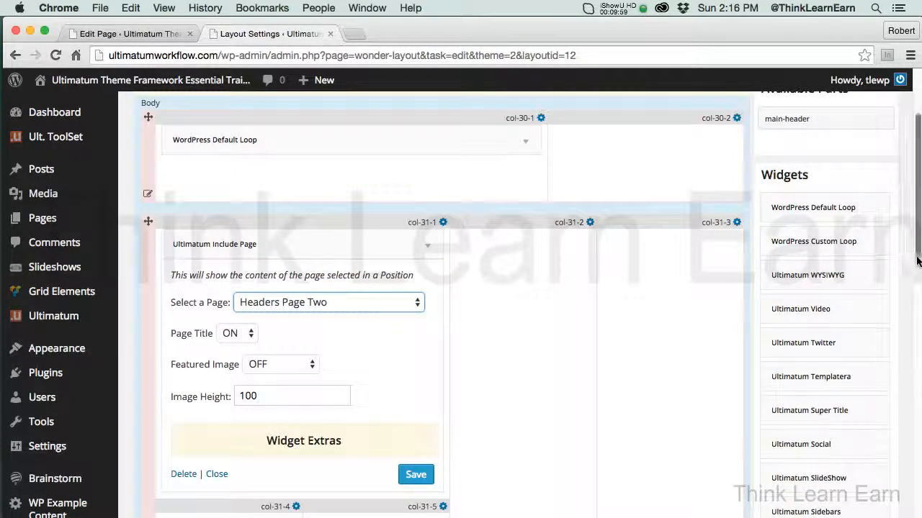
Review the arrangement of the layout body's rows and browse the available row styles without inserting one
scroll(908, 259, down, 3)
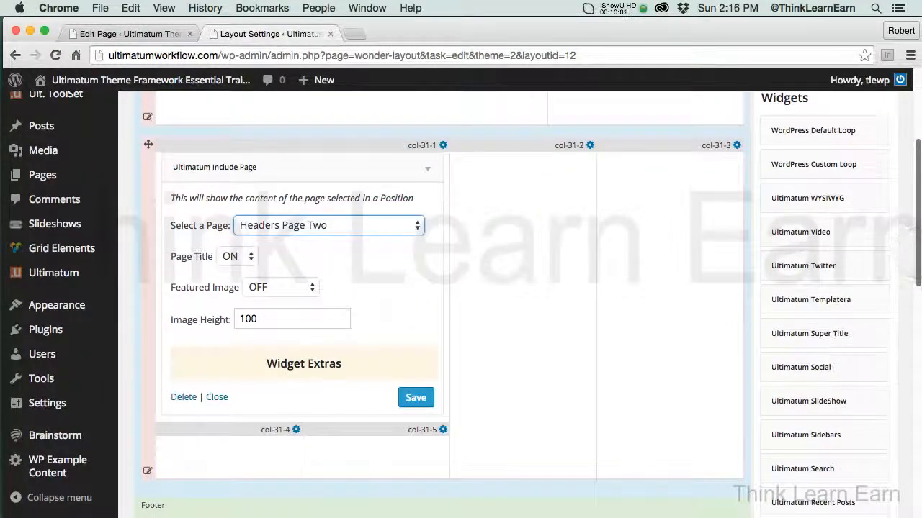
scroll(909, 259, up, 5)
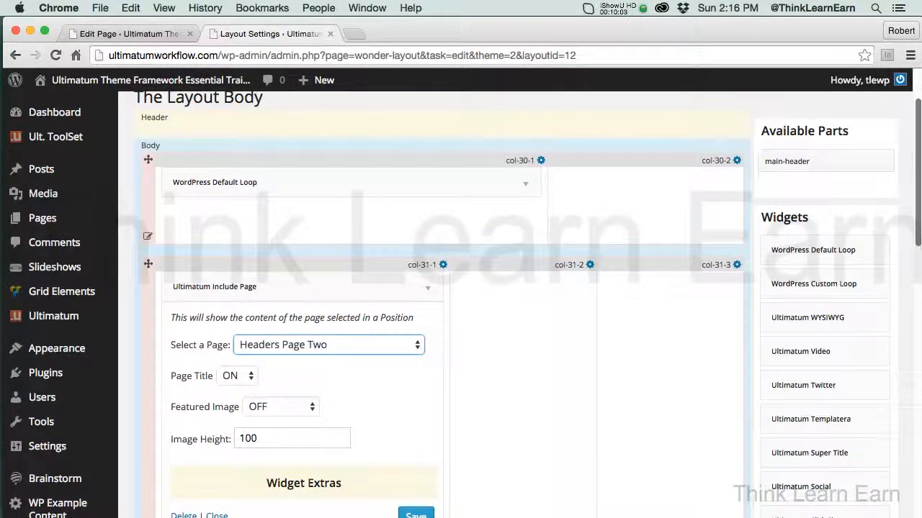
drag(918, 241, 919, 241)
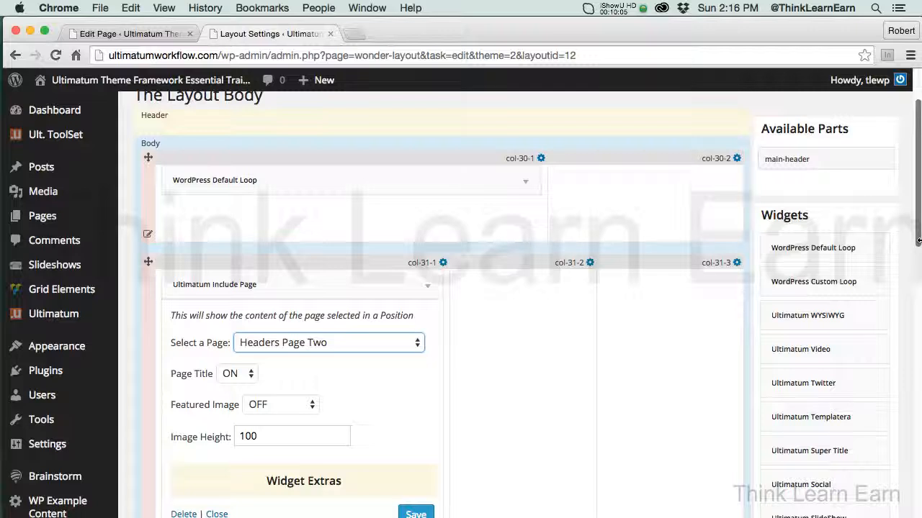
drag(918, 241, 918, 267)
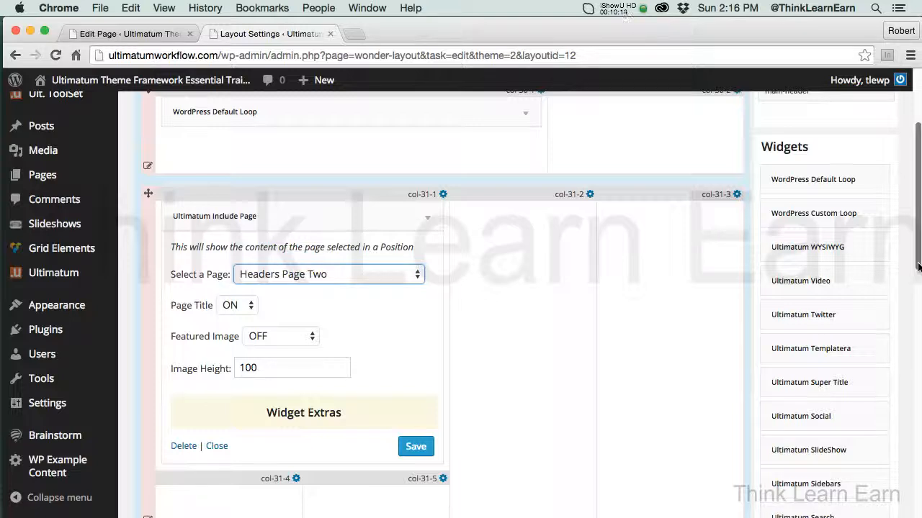
scroll(916, 265, up, 3)
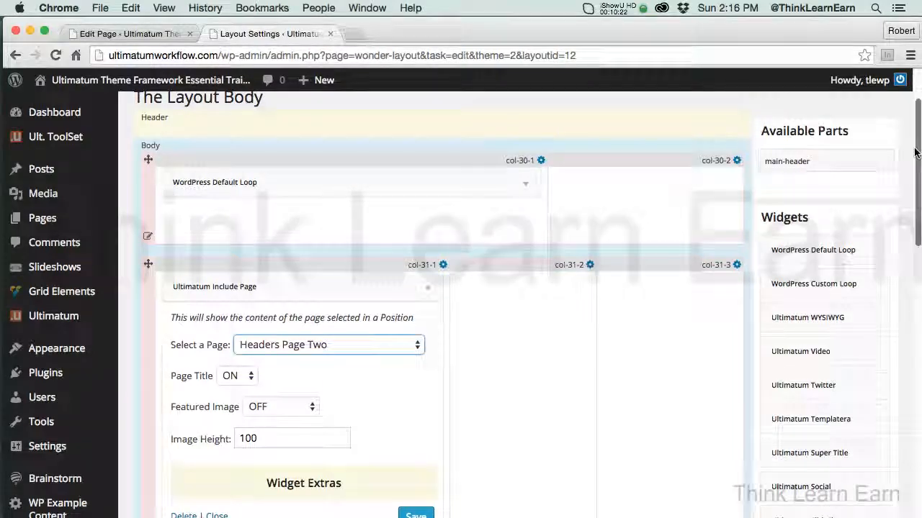
scroll(765, 225, up, 3)
click(282, 124)
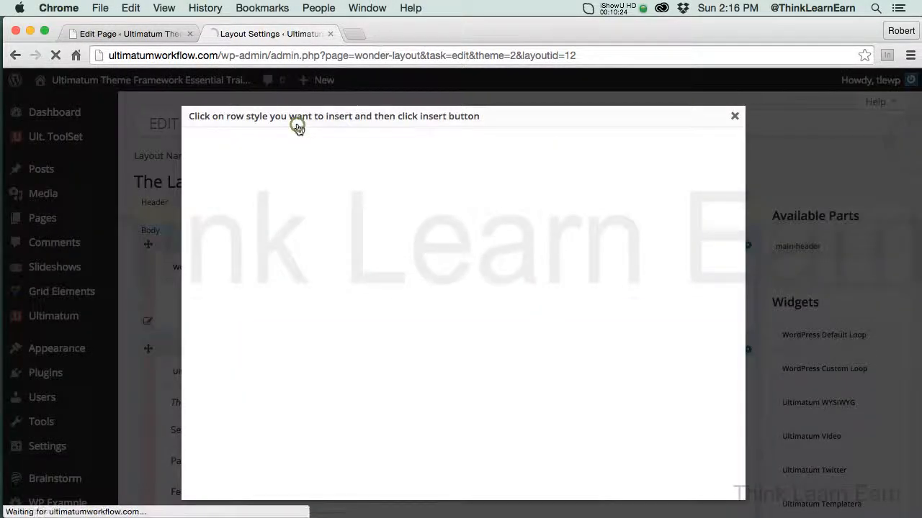
drag(741, 226, 742, 324)
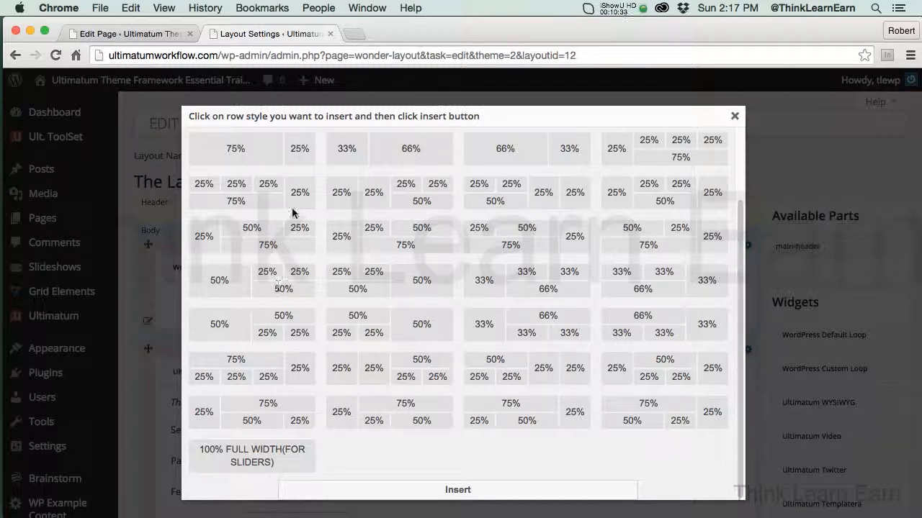
click(734, 117)
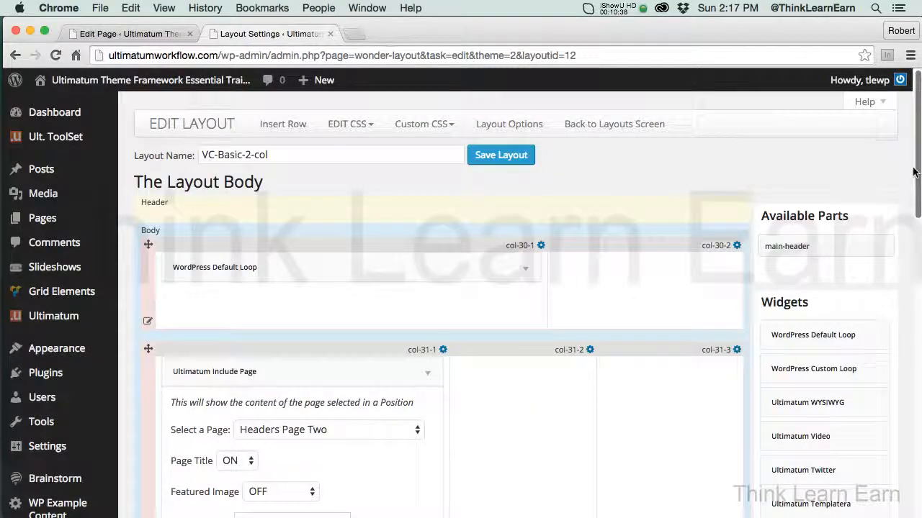
Collapse the Ultimatum Include Page widget's settings and insert a row of four 25% columns into the layout body
drag(916, 173, 916, 291)
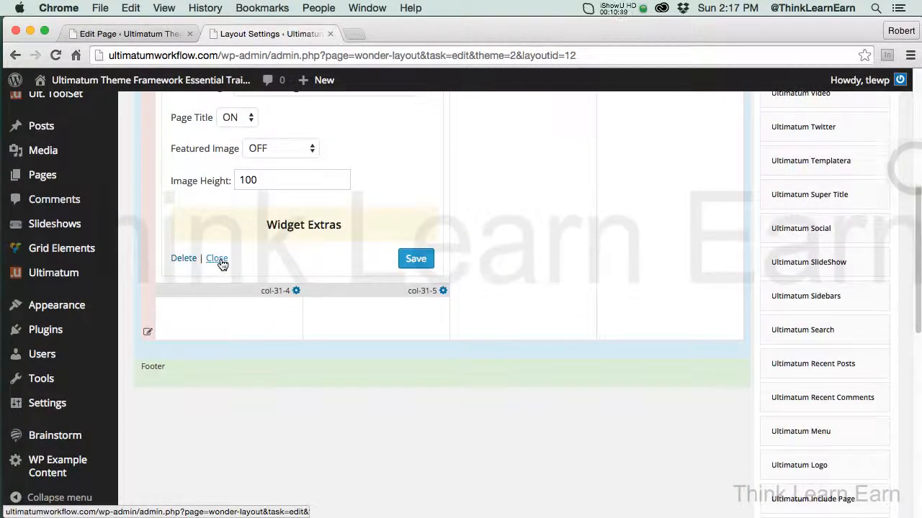
click(220, 259)
scroll(330, 351, up, 8)
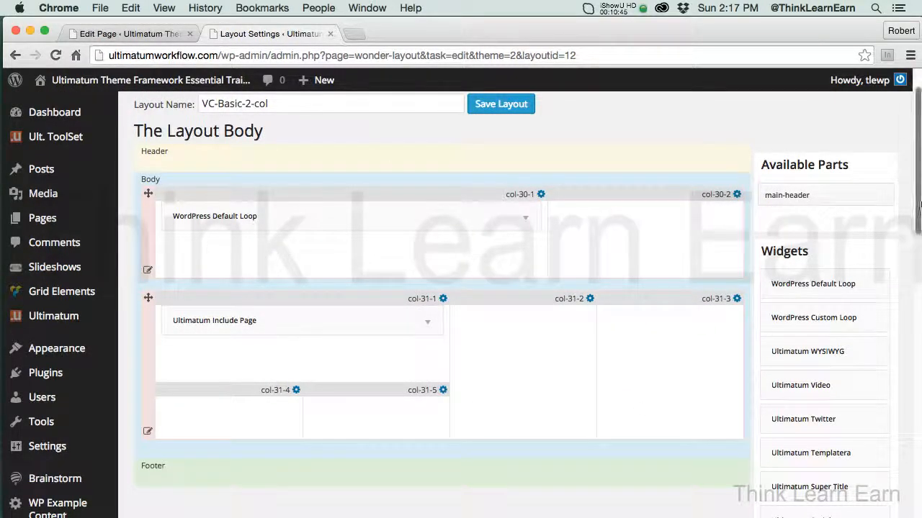
scroll(916, 206, up, 2)
click(297, 126)
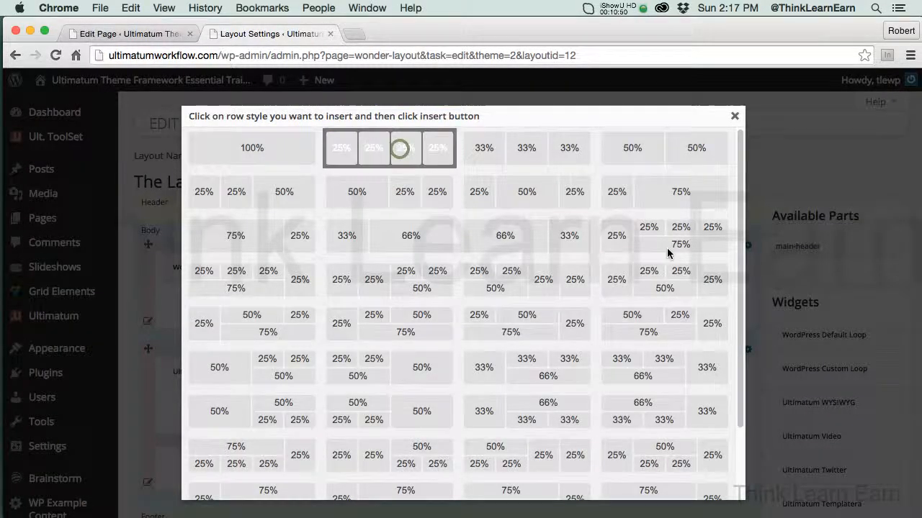
scroll(731, 303, down, 5)
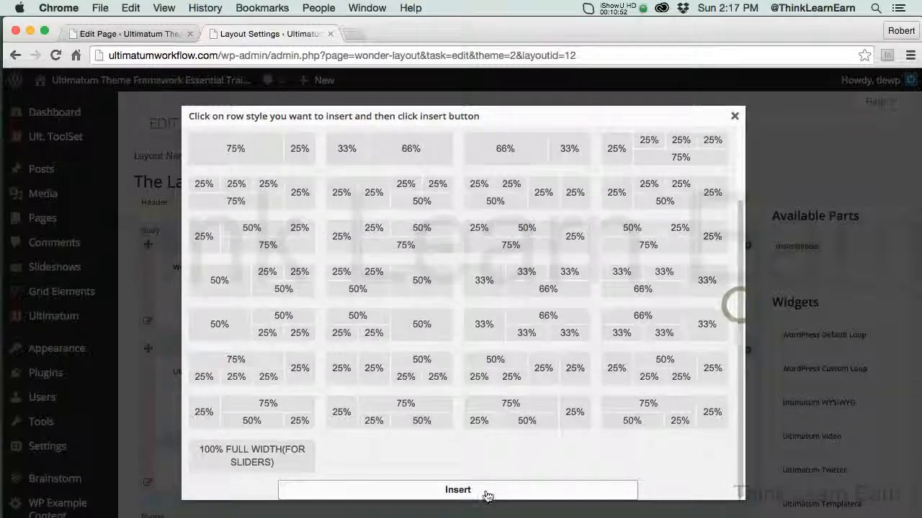
click(502, 481)
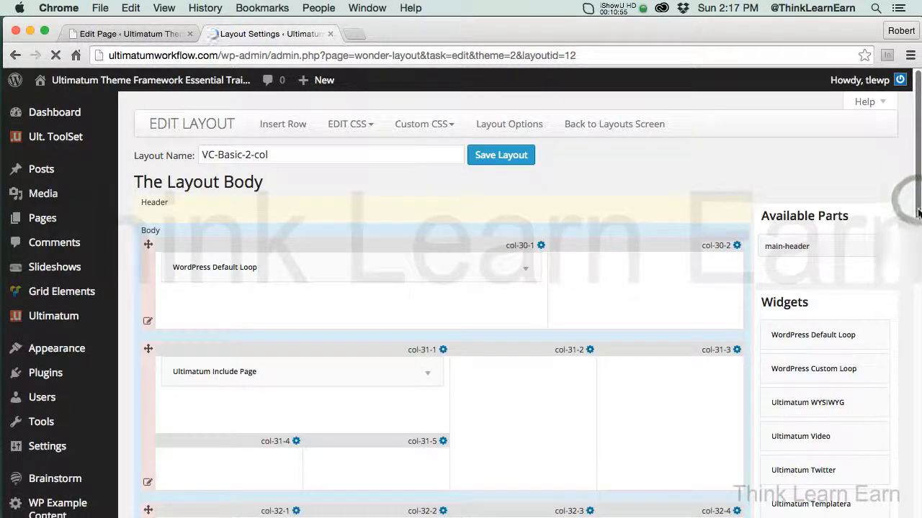
Insert a row of three 33% columns into the layout body
scroll(913, 205, down, 4)
scroll(912, 204, up, 2)
scroll(913, 205, up, 3)
click(280, 122)
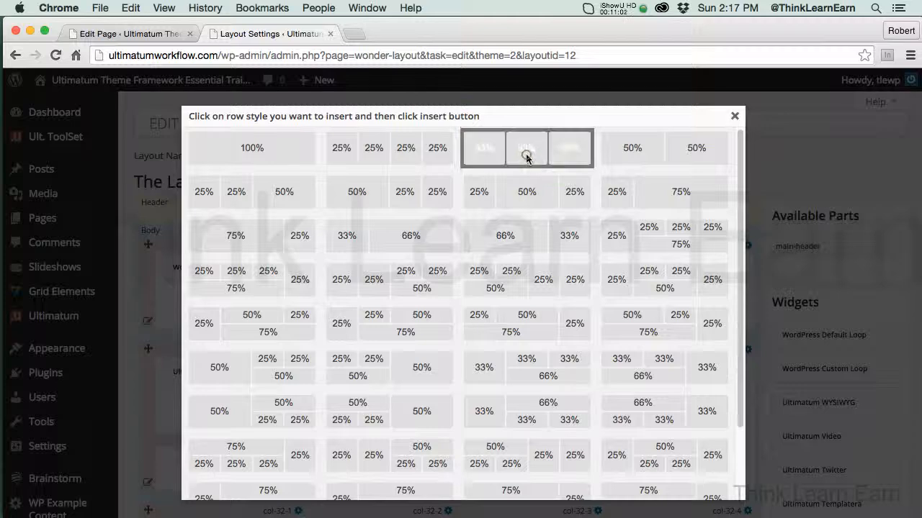
drag(742, 288, 742, 358)
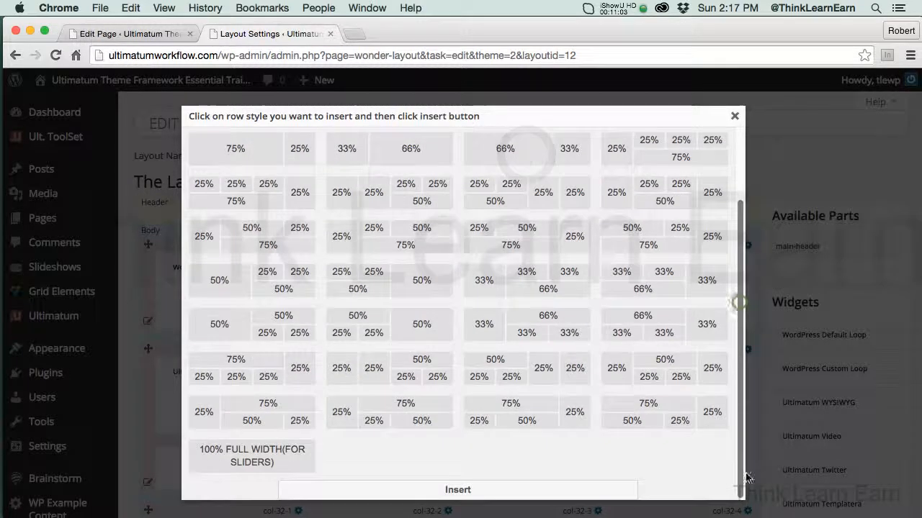
click(555, 493)
Move the new three-column row above the row of four 25% columns in the layout body
drag(917, 195, 917, 356)
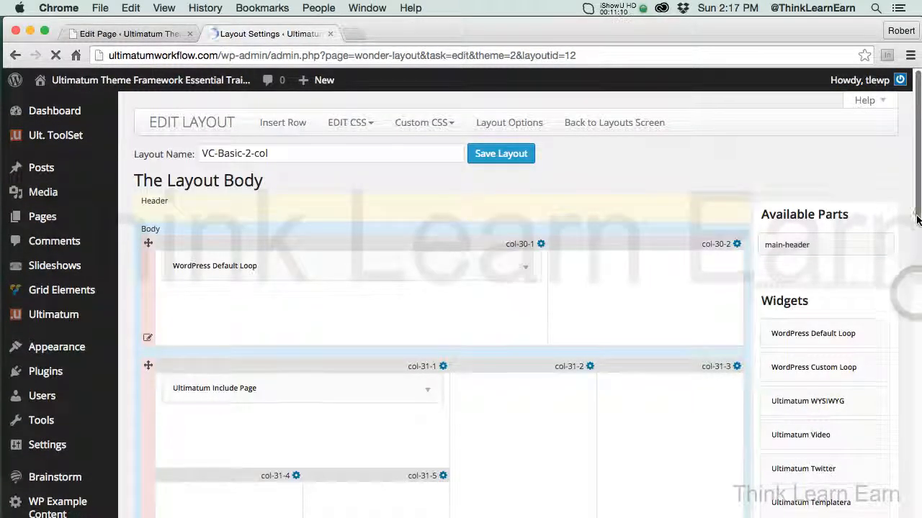
scroll(917, 219, down, 5)
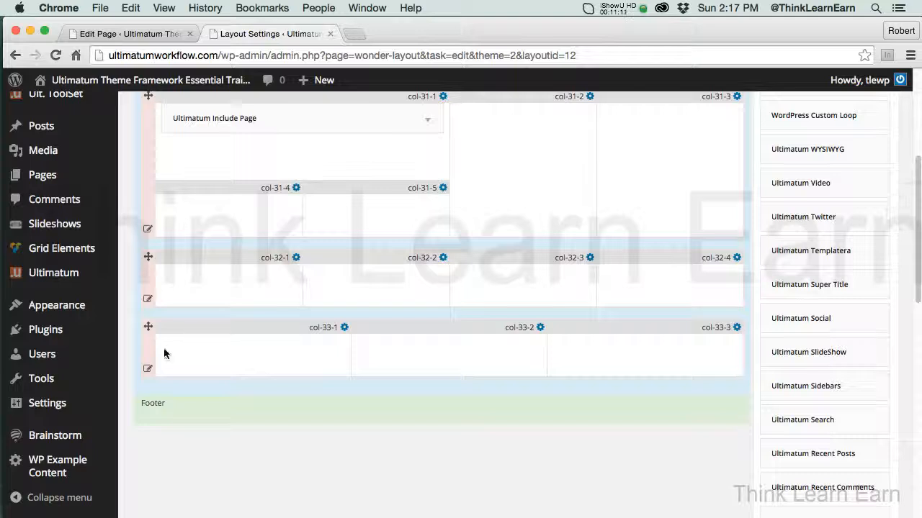
drag(148, 328, 147, 253)
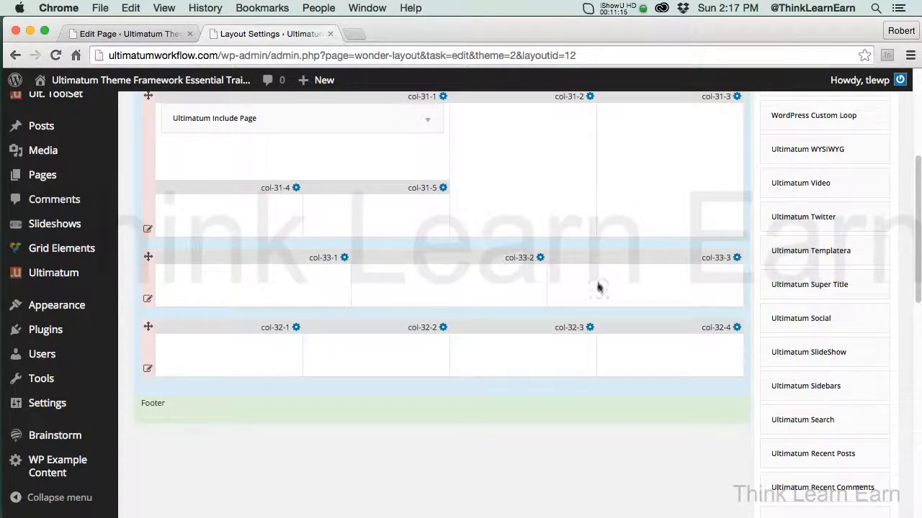
Save the VC-Basic-2-col layout with its reordered rows and close the layout editor
scroll(909, 274, up, 4)
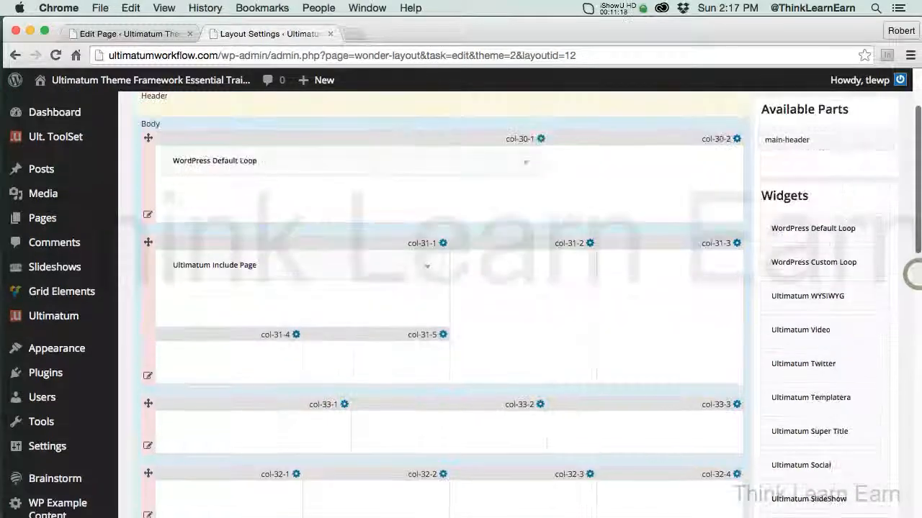
scroll(919, 226, up, 2)
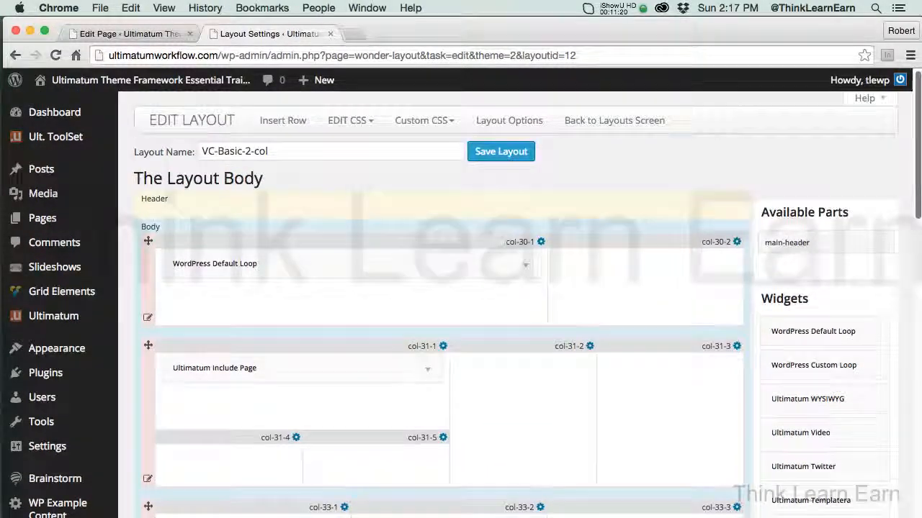
scroll(919, 225, down, 1)
scroll(920, 226, up, 3)
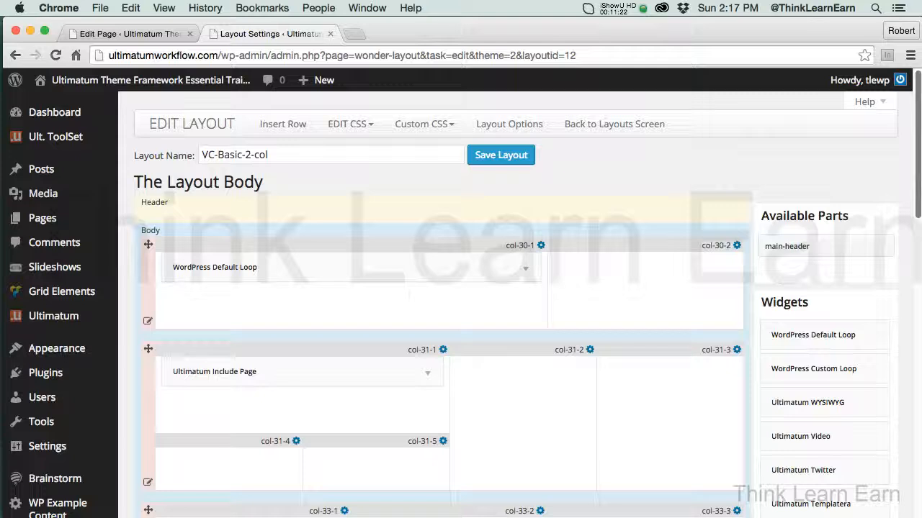
drag(919, 187, 918, 186)
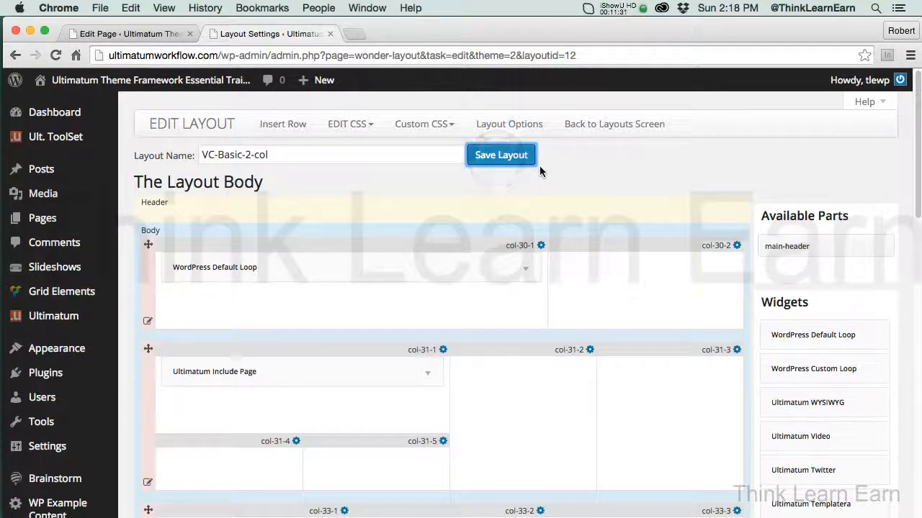
click(330, 34)
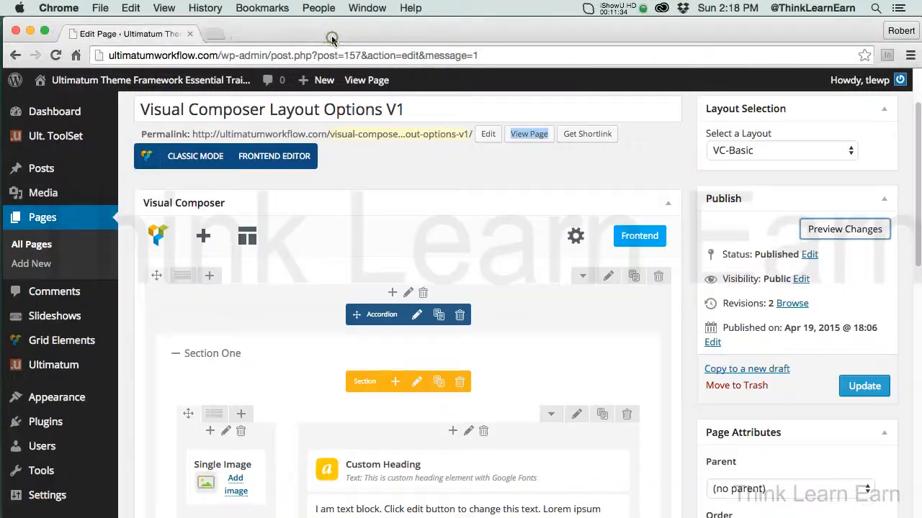
Preview the Visual Composer Layout Options V1 page down to its end and open its assigned layout for editing from there
click(830, 230)
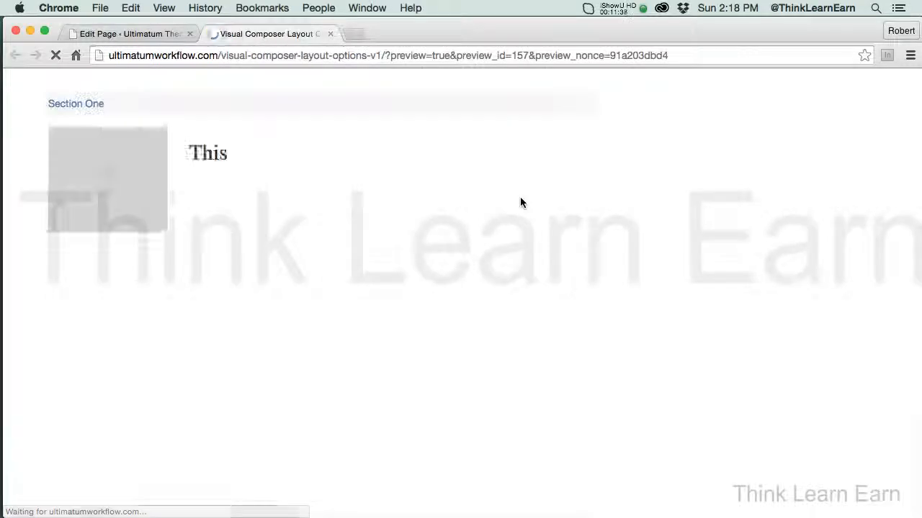
scroll(911, 232, down, 5)
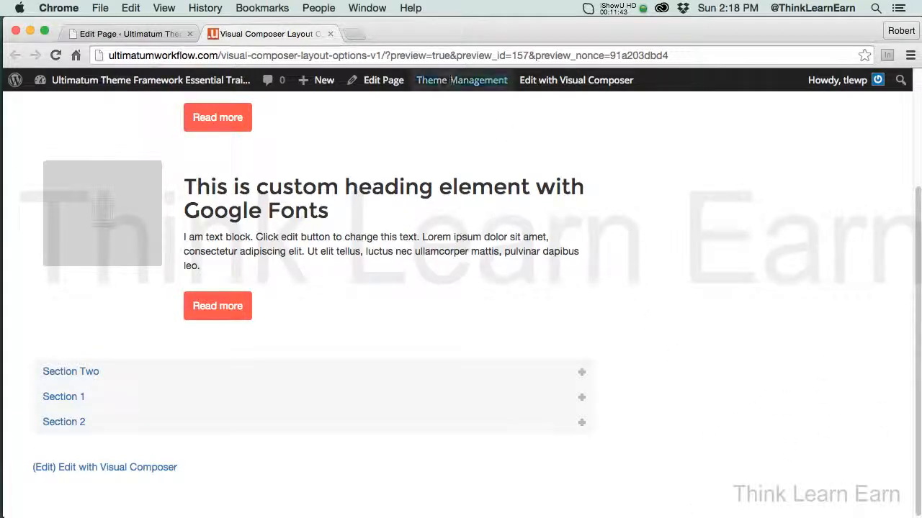
mouse_move(461, 80)
click(441, 103)
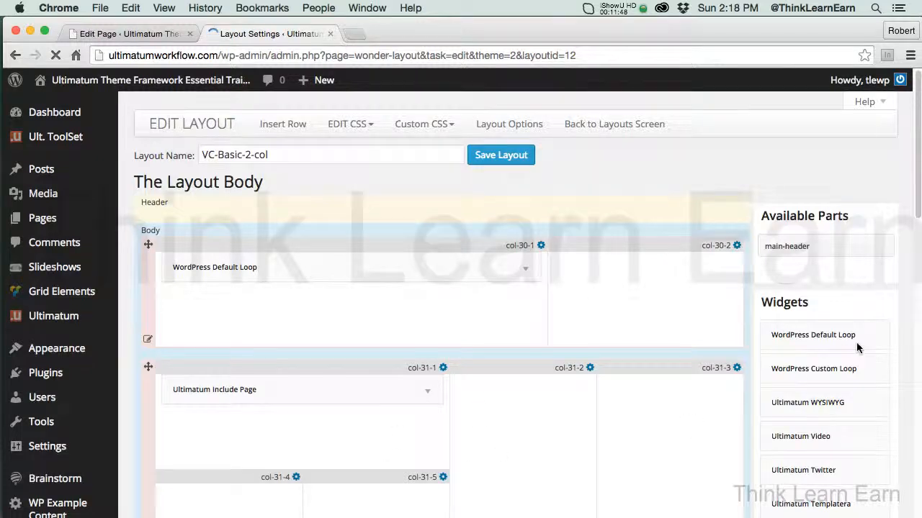
Set the Ultimatum Include Page widget's page to One Page BG V3b Parallax FT-2 and save the widget
mouse_move(917, 208)
mouse_down()
mouse_move(916, 236)
mouse_move(913, 220)
mouse_up()
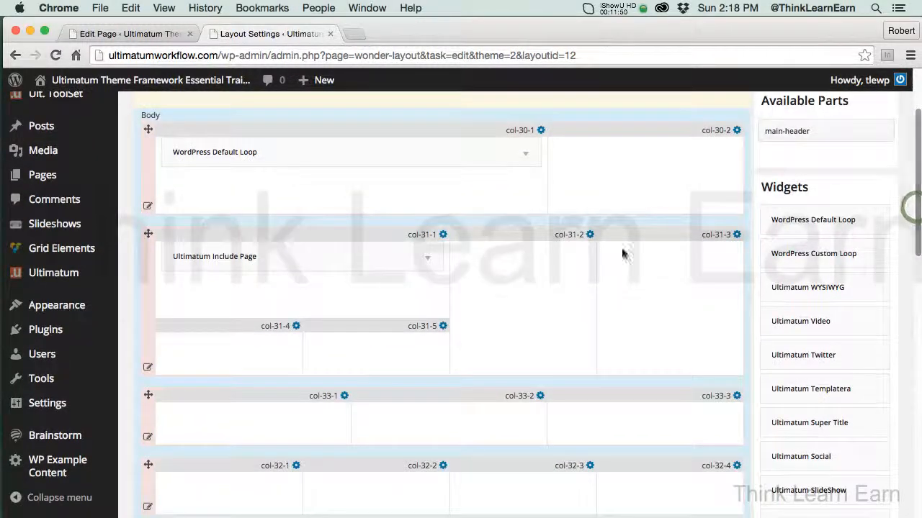
click(432, 259)
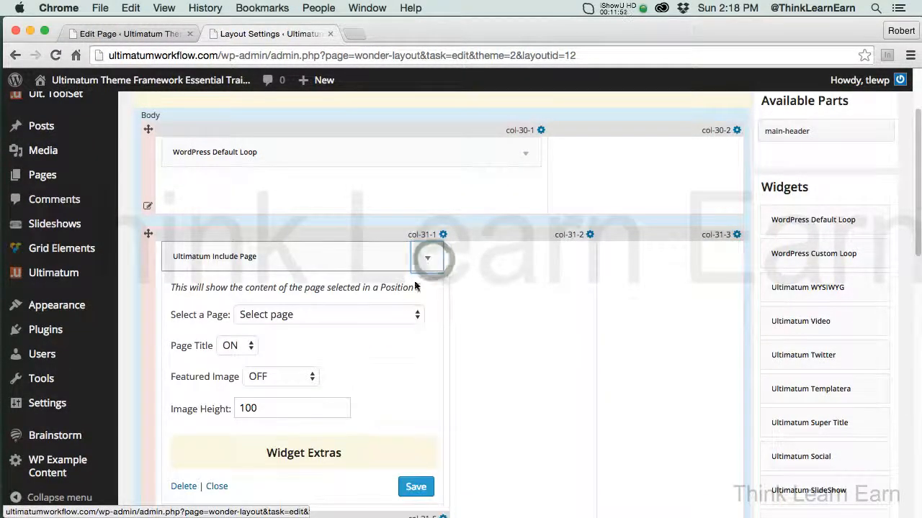
click(403, 316)
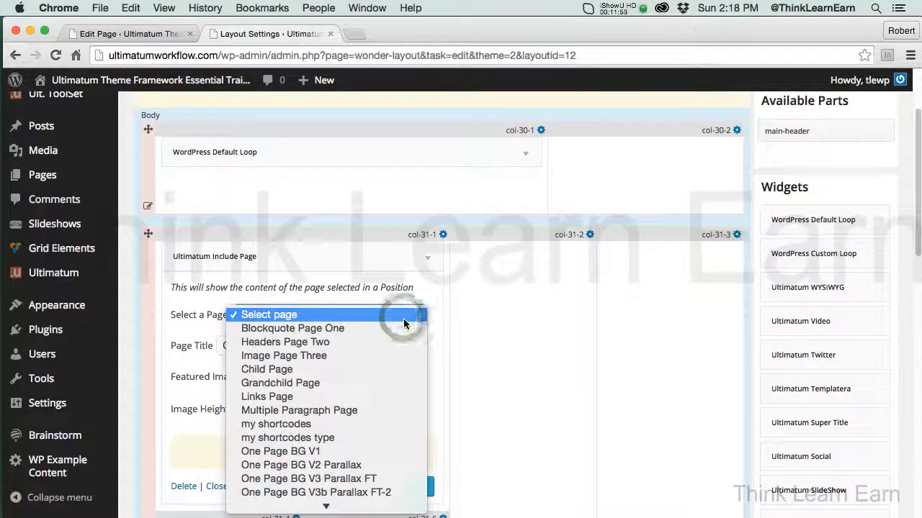
click(379, 496)
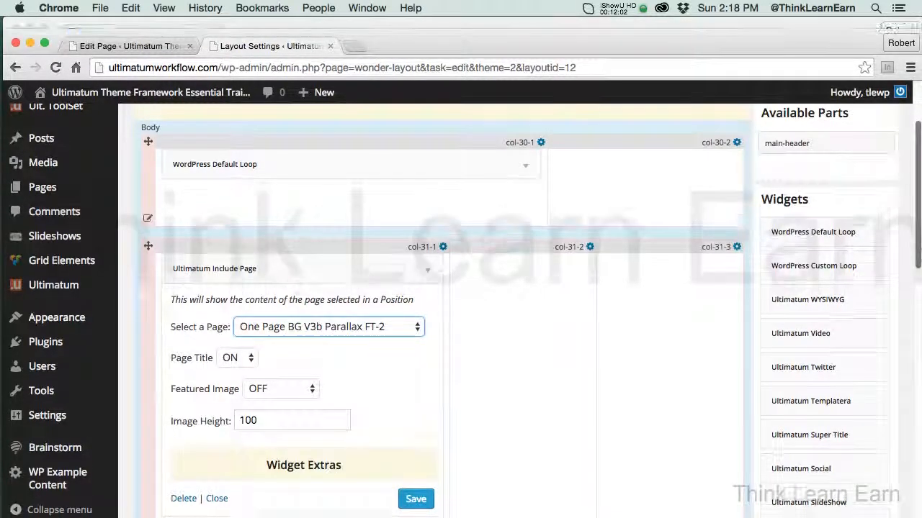
click(416, 506)
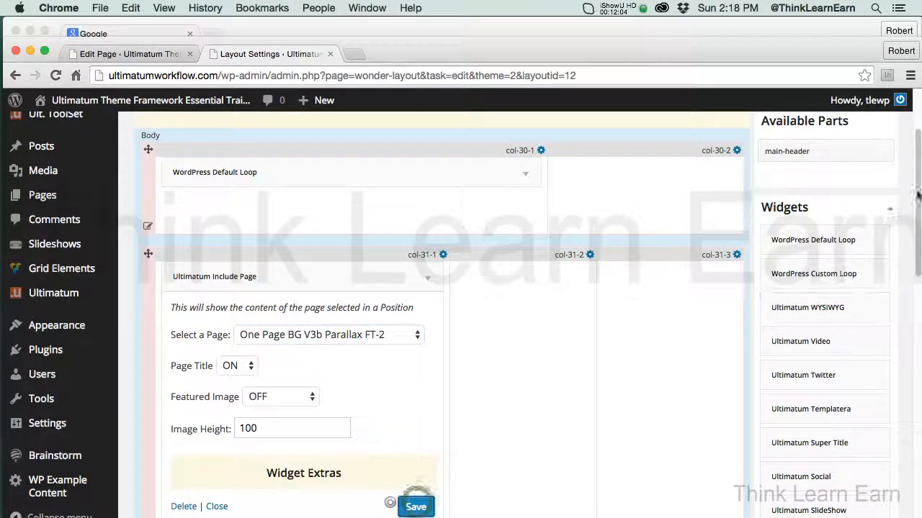
Save the layout containing the updated Include Page widget and return to the page editor
scroll(432, 360, up, 3)
click(515, 178)
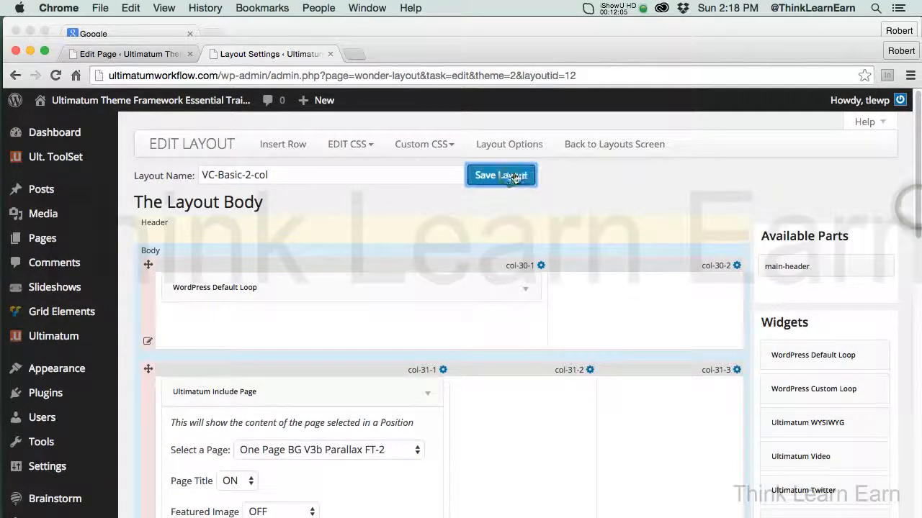
click(330, 54)
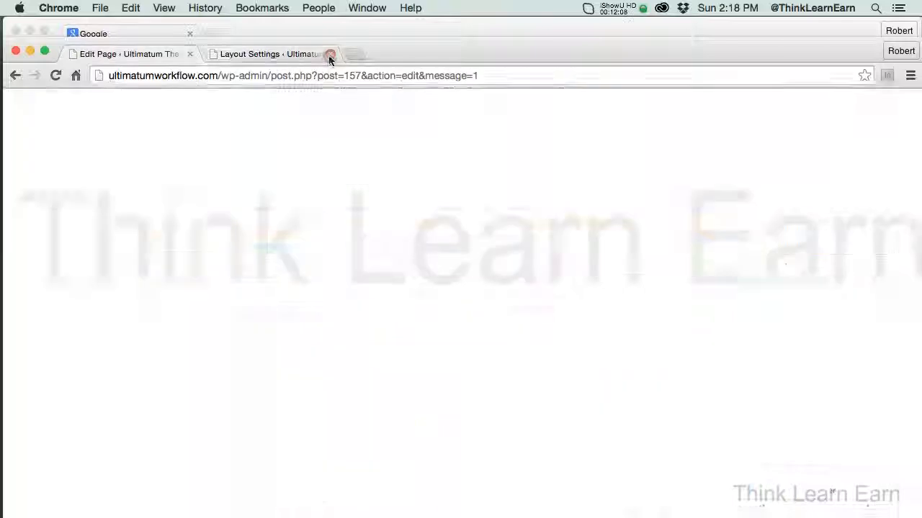
Preview the page and examine how the included parallax page displays beneath the accordion sections
click(845, 252)
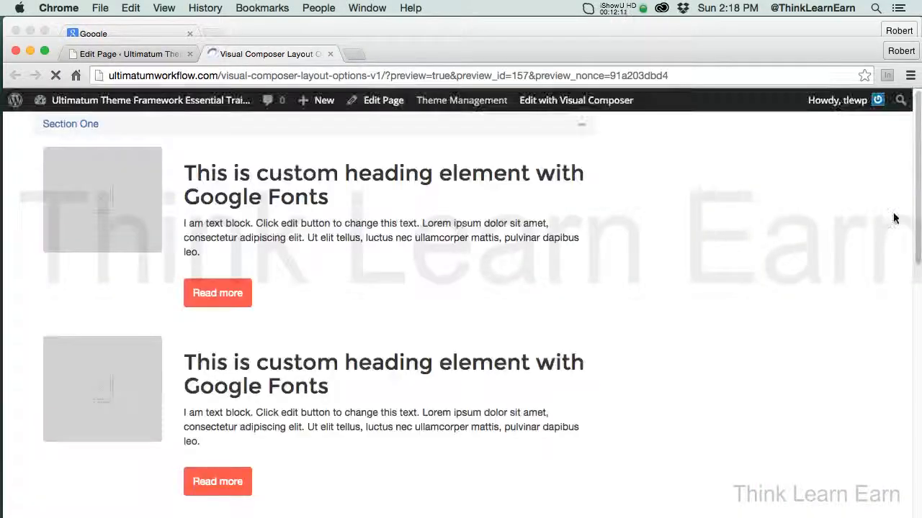
scroll(912, 209, down, 10)
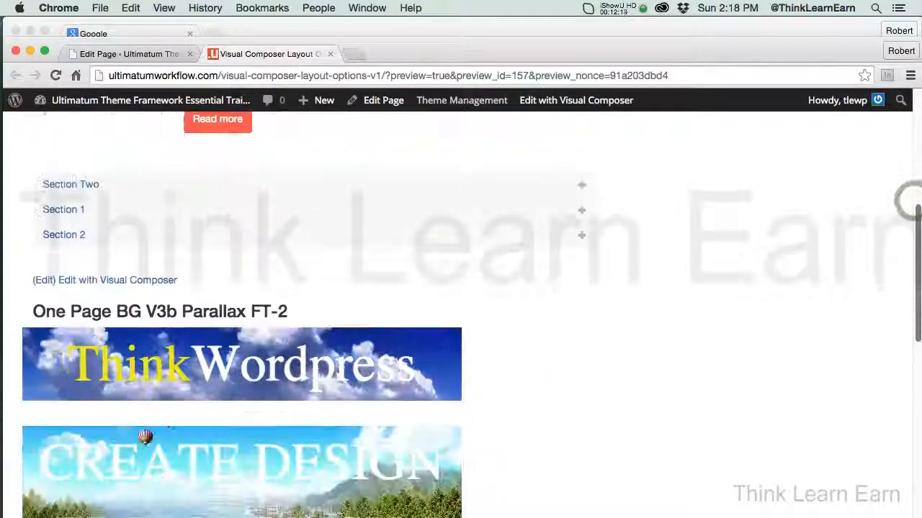
scroll(461, 310, down, 3)
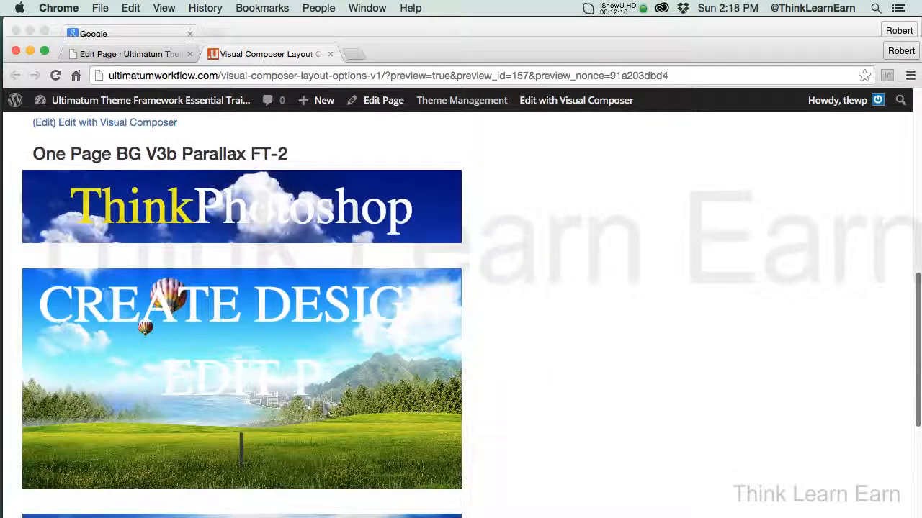
scroll(461, 310, down, 4)
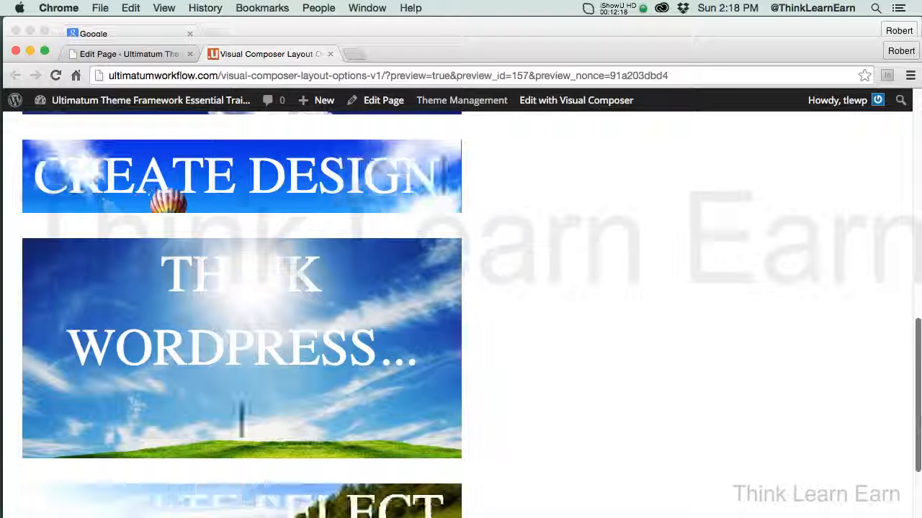
scroll(242, 309, down, 4)
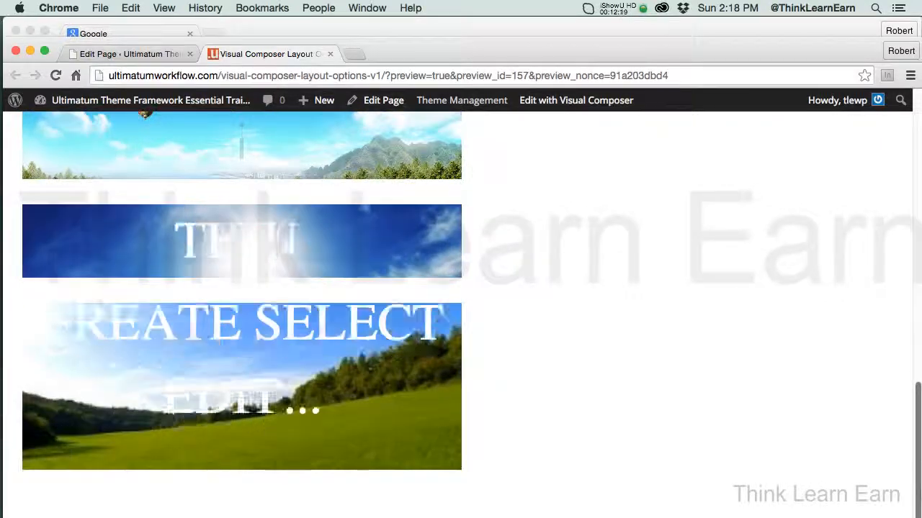
scroll(910, 348, up, 10)
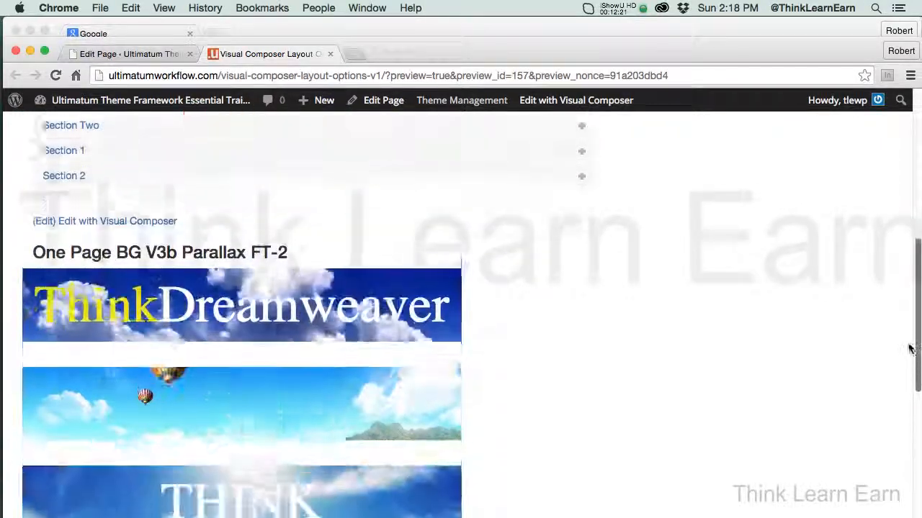
scroll(908, 346, up, 1)
drag(909, 343, 916, 517)
drag(918, 435, 919, 155)
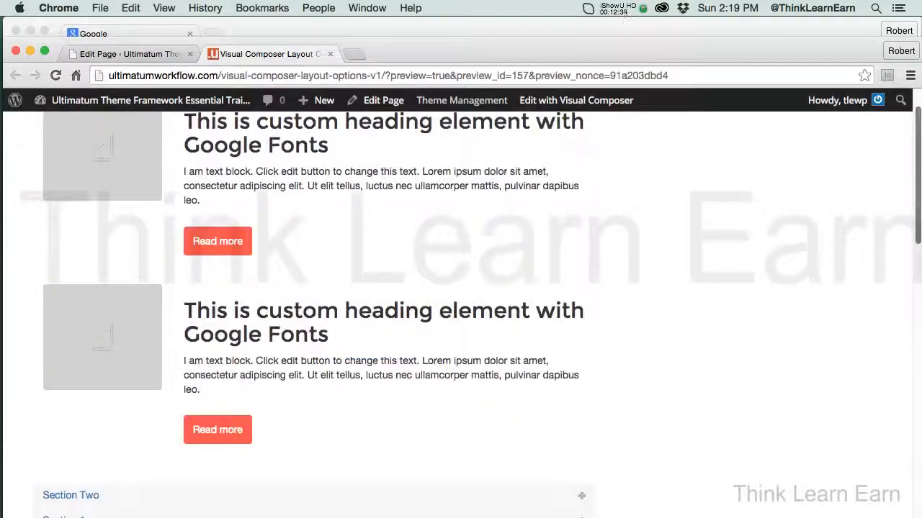
Open the previewed page's layout for editing again and look over its rows
mouse_move(465, 97)
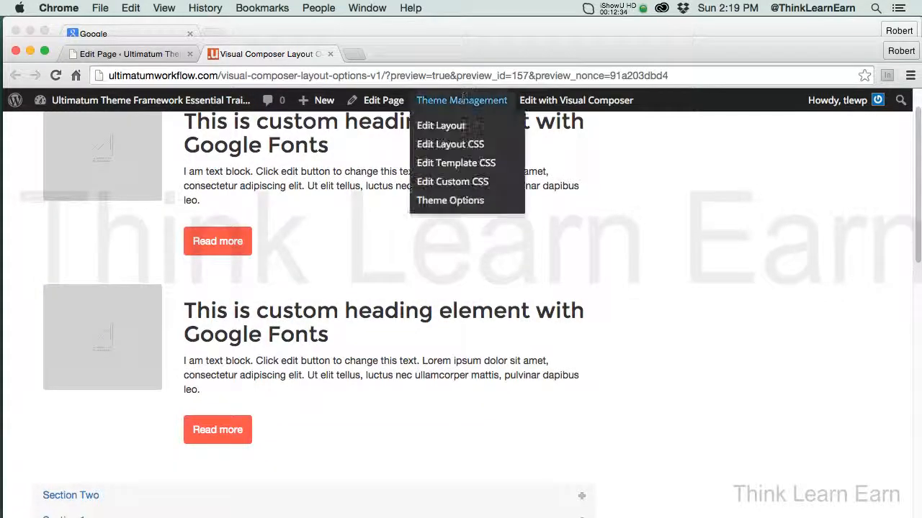
click(448, 127)
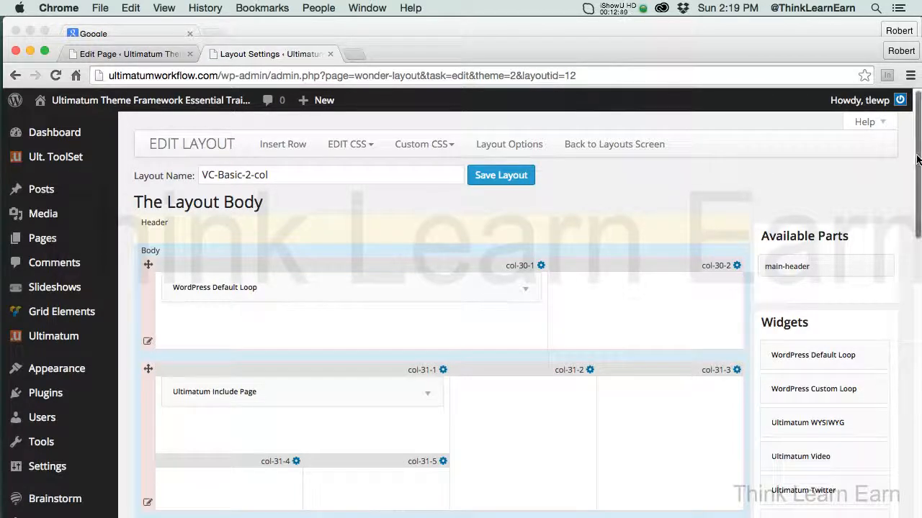
scroll(918, 158, down, 5)
scroll(918, 158, up, 3)
drag(919, 153, 920, 135)
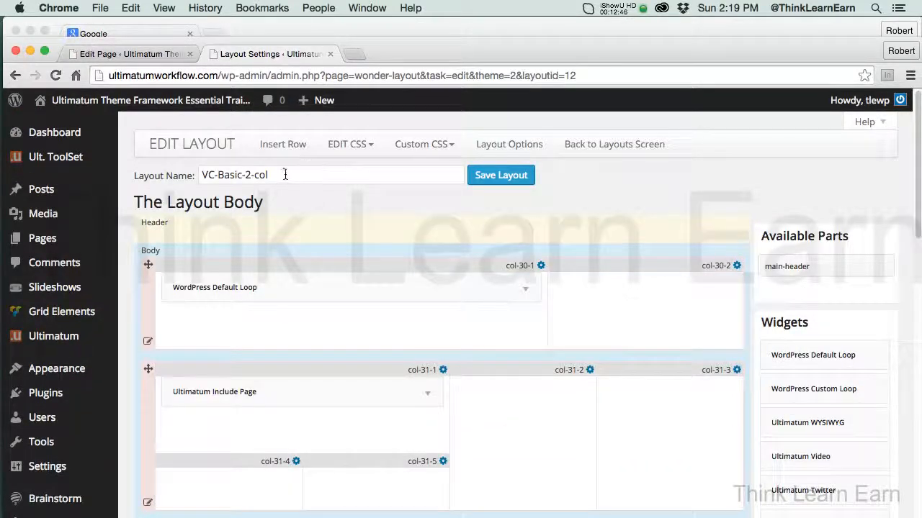
Delete Row-31, the row holding the Ultimatum Include Page widget, from the VC-Basic-2-col layout body
drag(918, 192, 918, 221)
mouse_move(150, 414)
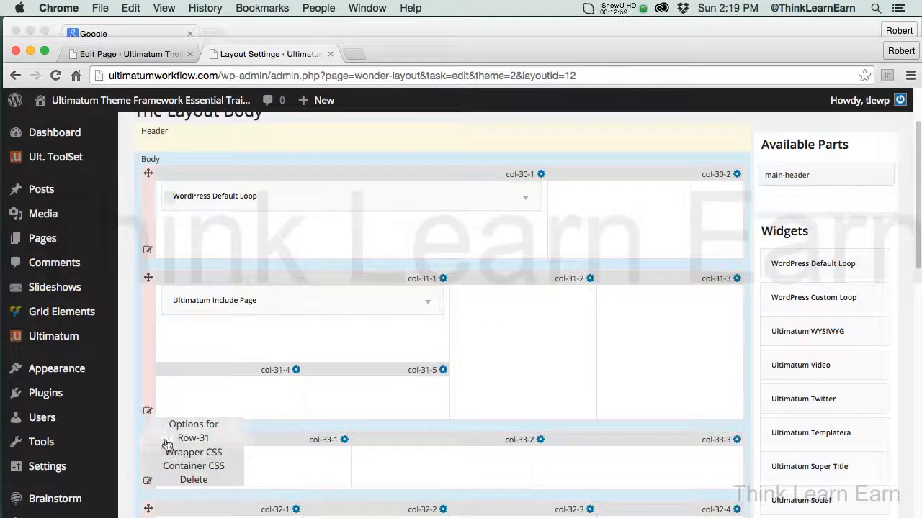
click(191, 479)
click(569, 205)
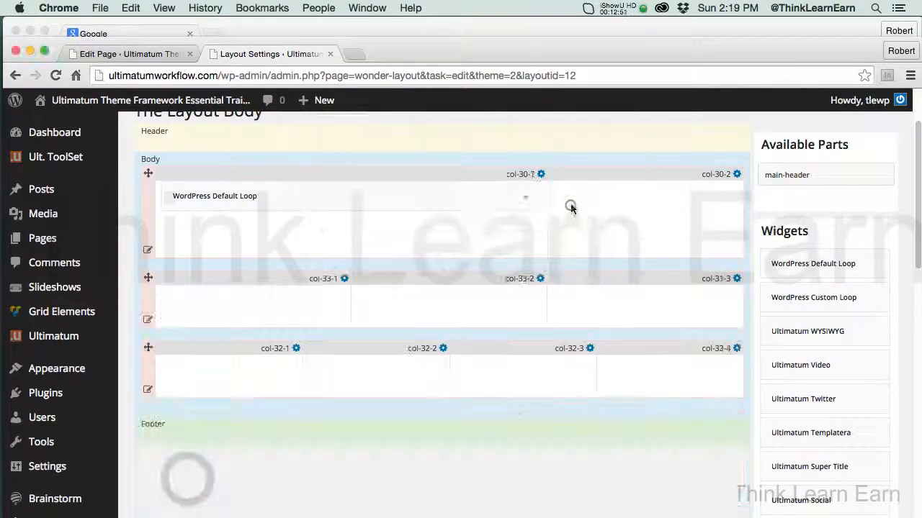
Delete the empty three-column Row-33 and four-column Row-32 beneath the WordPress Default Loop row
click(147, 321)
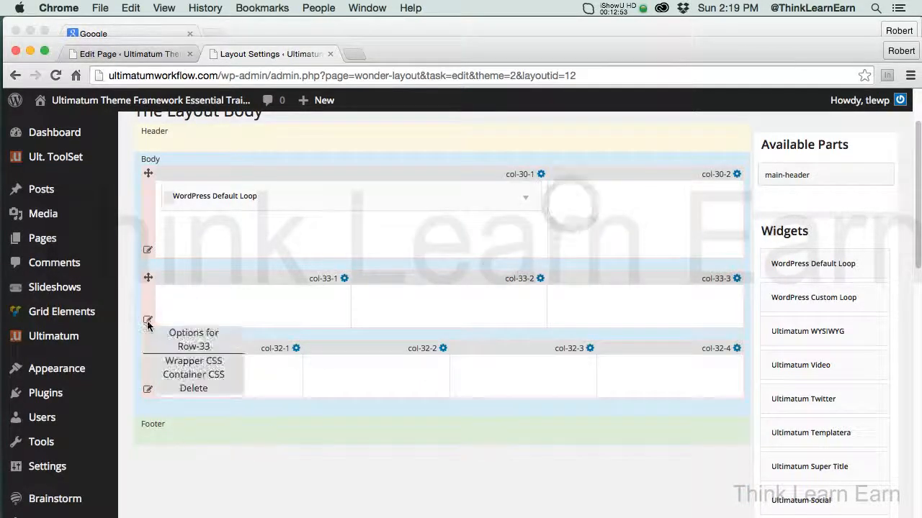
click(190, 388)
click(569, 204)
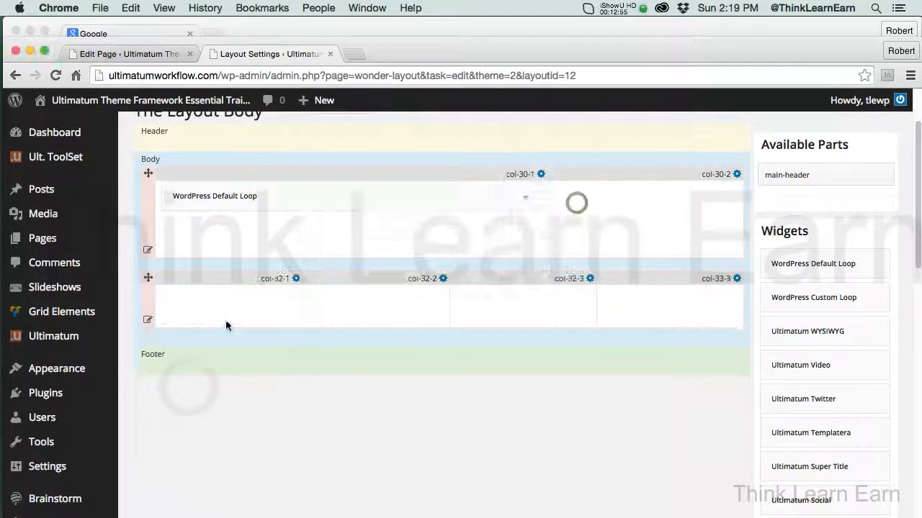
click(147, 320)
click(191, 389)
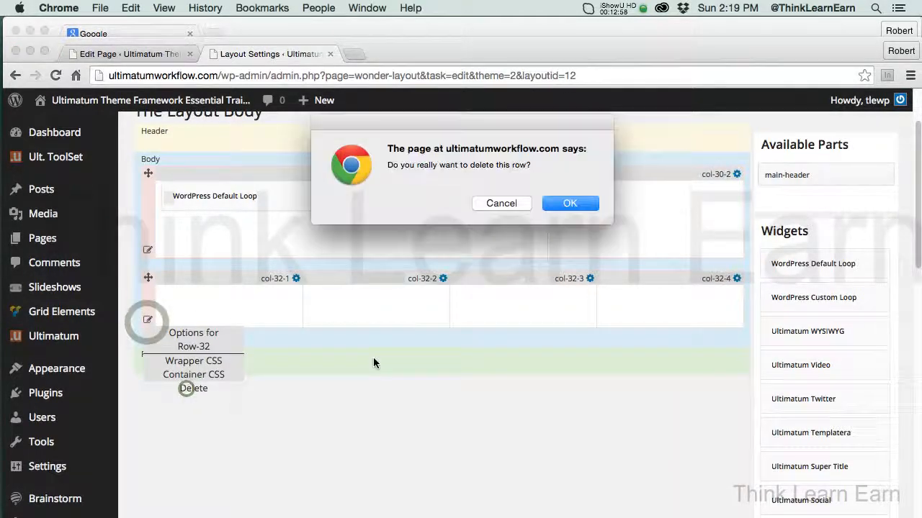
click(584, 201)
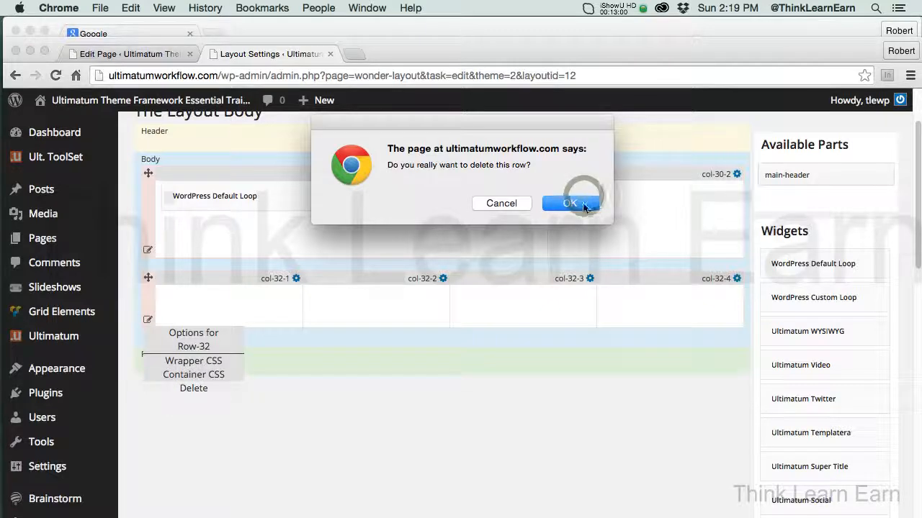
Save the VC-Basic-2-col layout, then preview the page with it and return to the page editor
drag(915, 265, 915, 232)
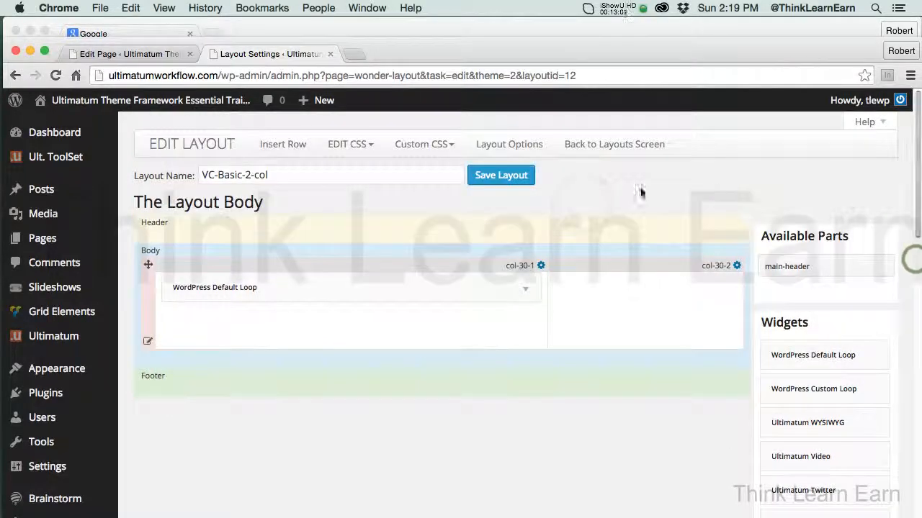
click(489, 177)
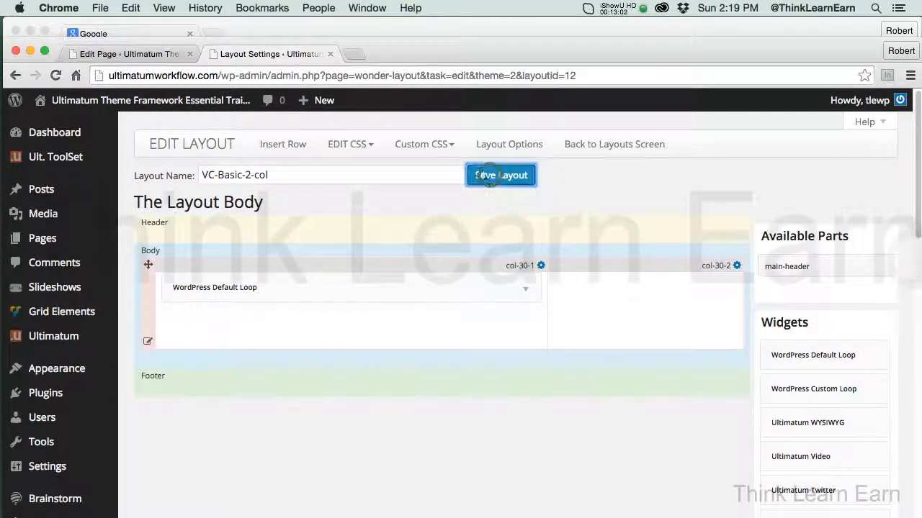
click(330, 54)
click(833, 252)
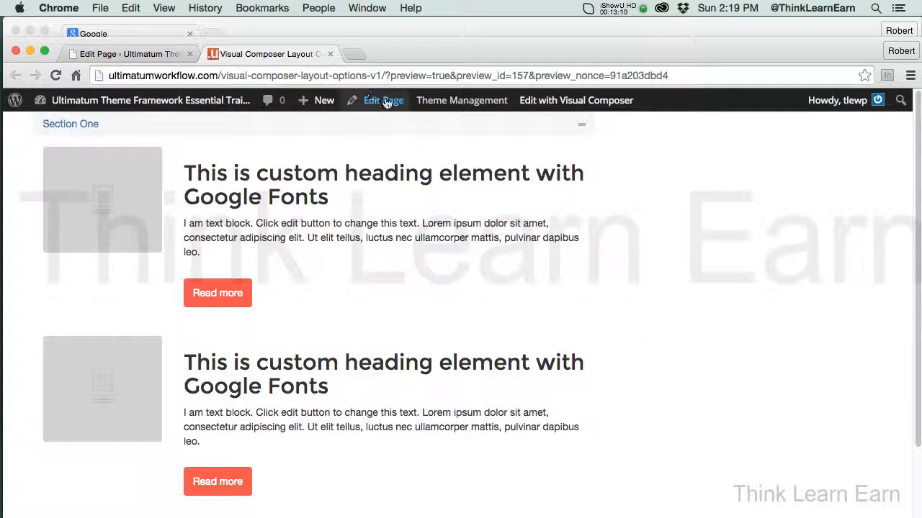
click(331, 54)
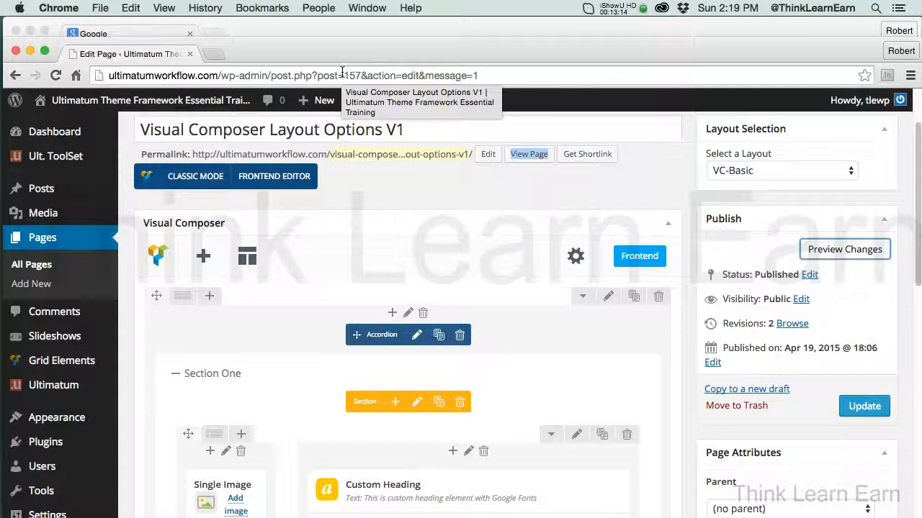